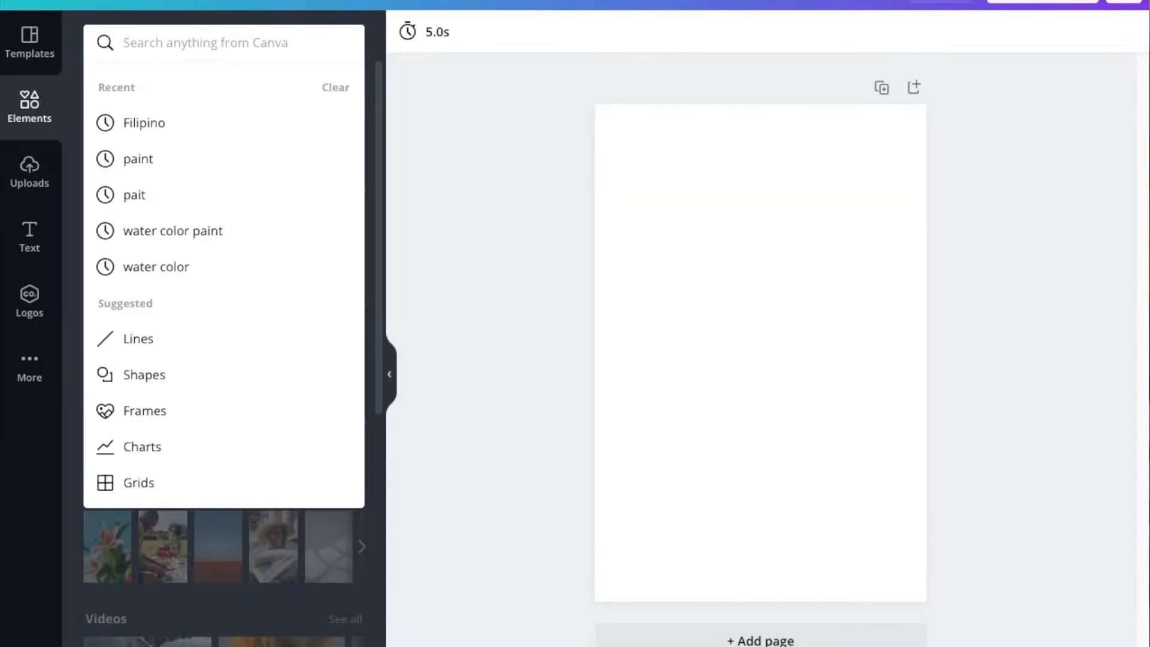
Search the elements library for white wood.
{"action": "type", "text": "whit"}
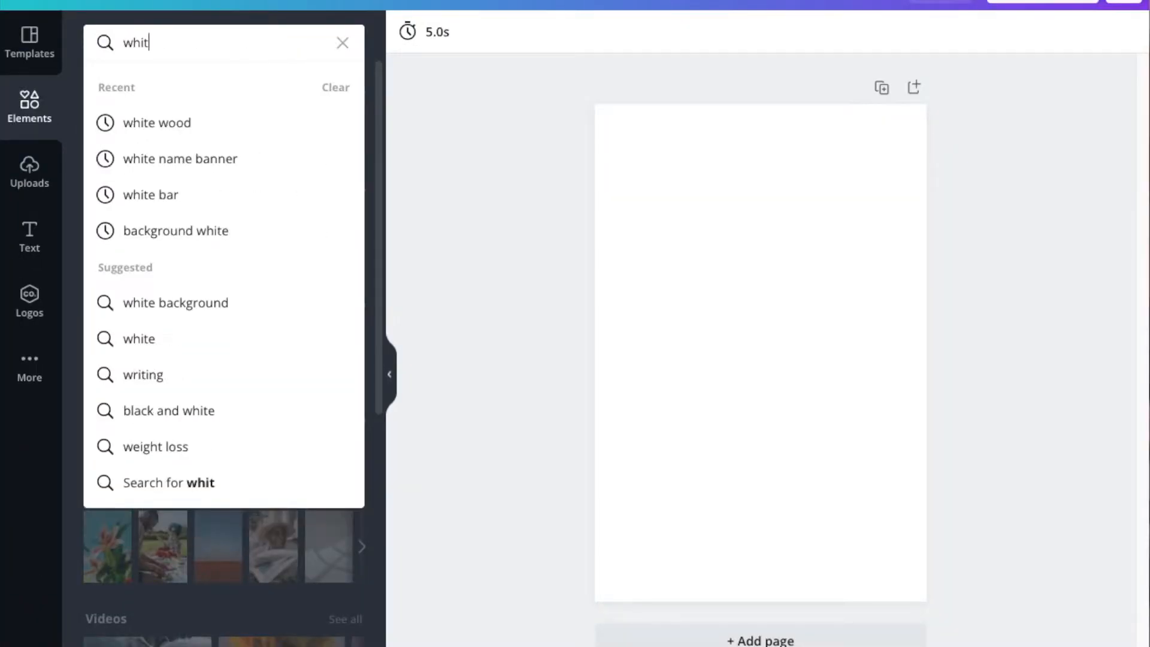
{"action": "type", "text": "e wood"}
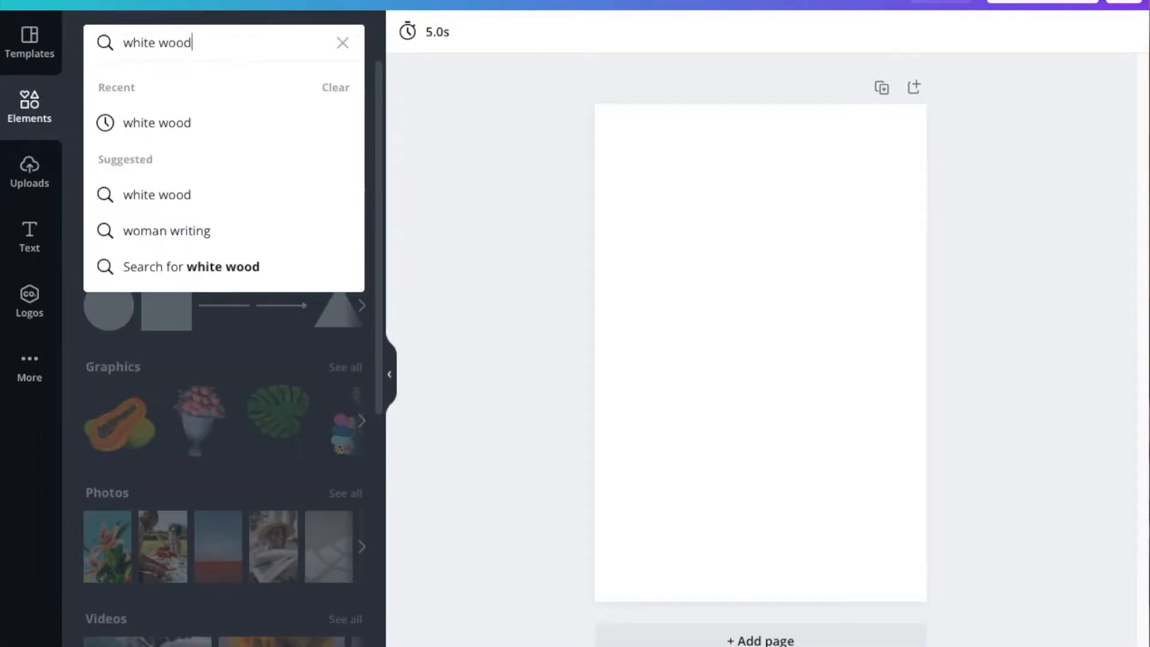
{"action": "key", "text": "Return"}
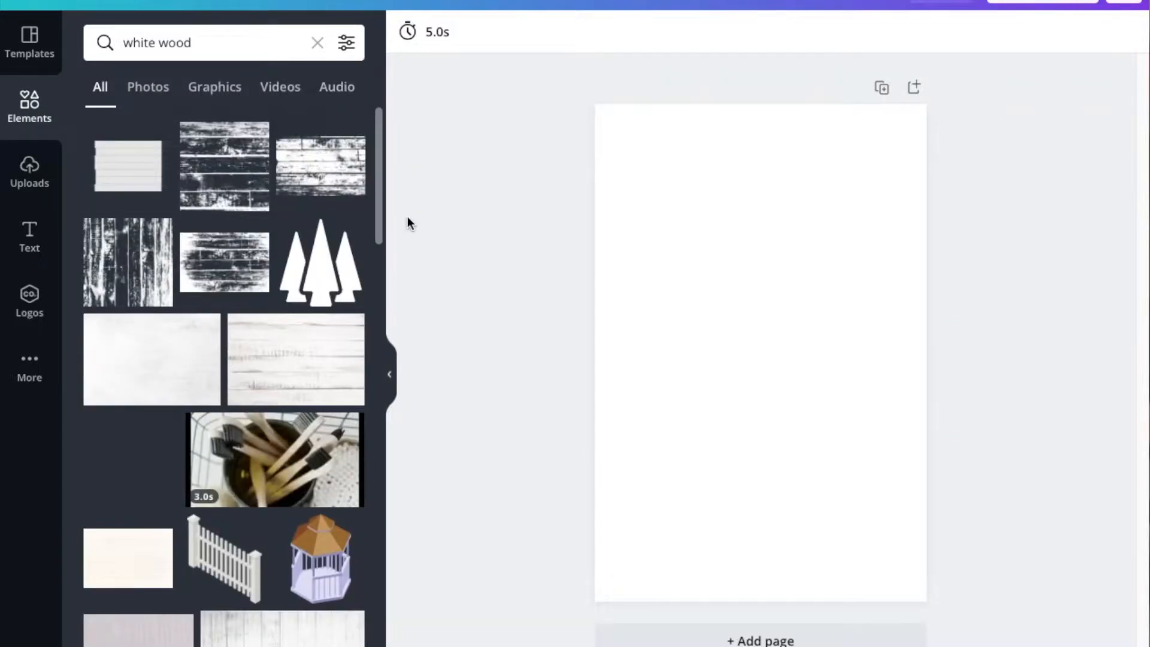
{"action": "left_click", "coordinate": [157, 372]}
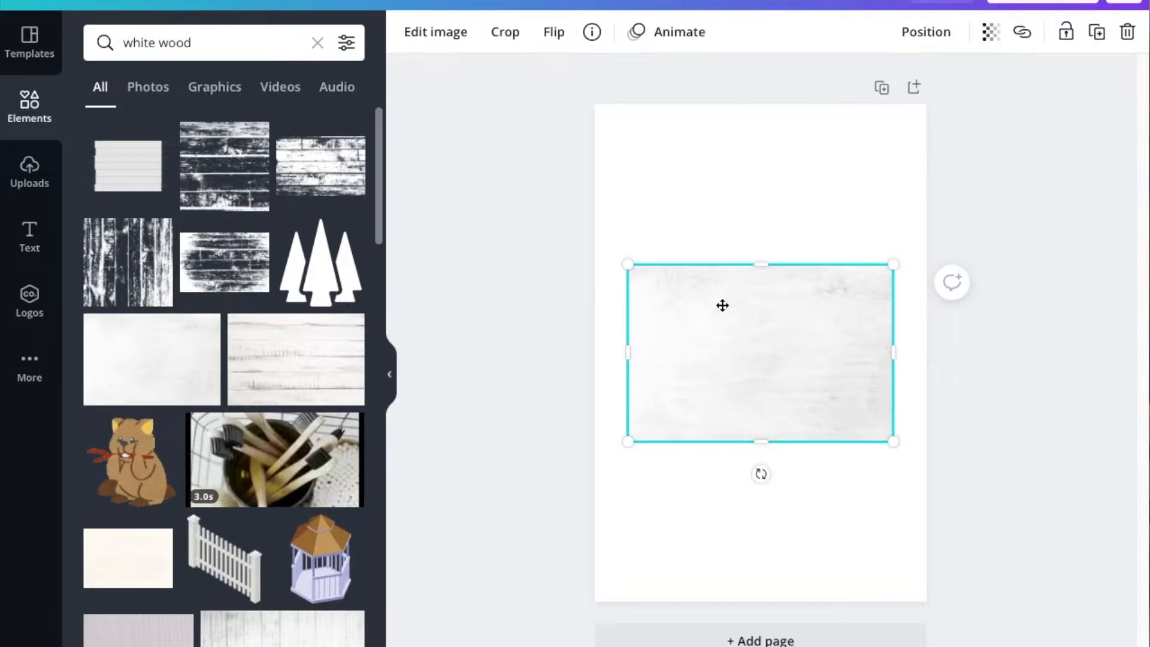
{"action": "left_click_drag", "start_coordinate": [722, 305], "coordinate": [718, 245]}
{"action": "left_click_drag", "start_coordinate": [773, 415], "coordinate": [918, 316]}
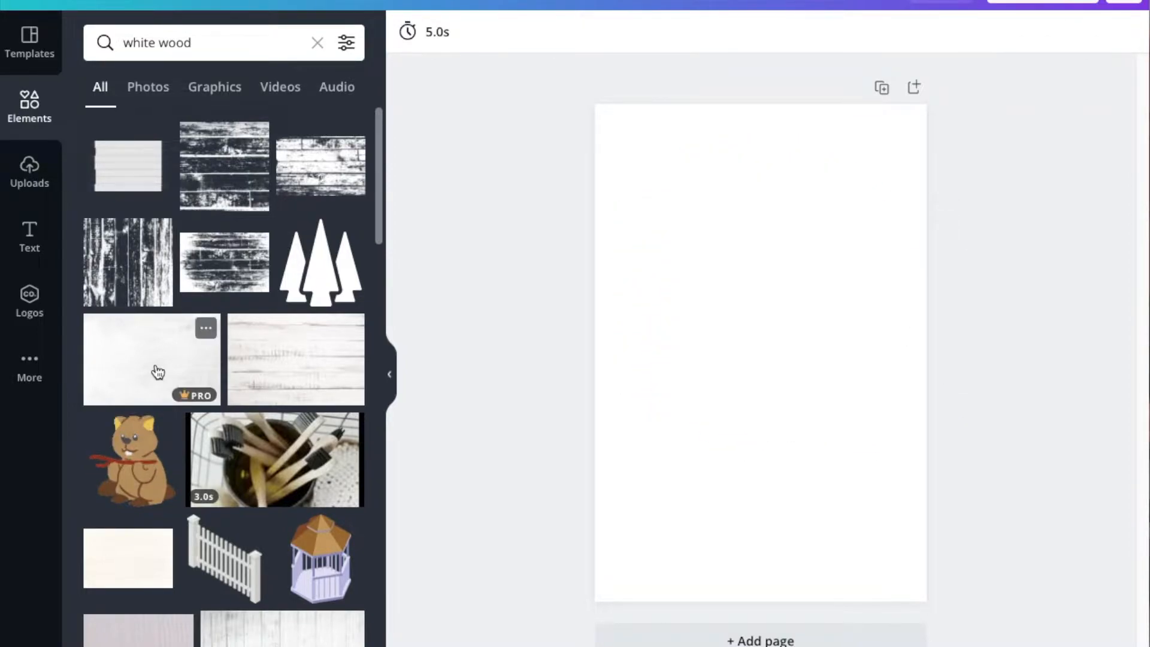
Add the plain white wood photo, rotate it so the grain runs vertically, and enlarge it to cover the whole page.
{"action": "left_click", "coordinate": [157, 371]}
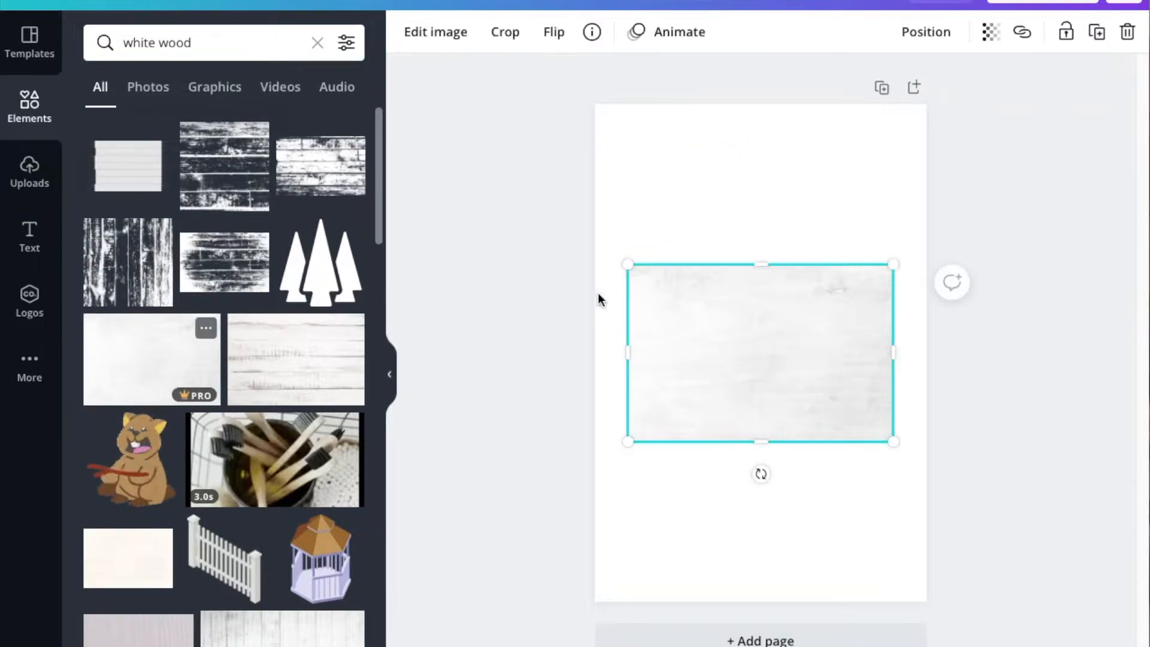
{"action": "left_click_drag", "start_coordinate": [724, 314], "coordinate": [719, 255]}
{"action": "left_click_drag", "start_coordinate": [759, 414], "coordinate": [911, 285]}
{"action": "left_click_drag", "start_coordinate": [788, 306], "coordinate": [714, 249]}
{"action": "left_click_drag", "start_coordinate": [772, 367], "coordinate": [961, 601]}
{"action": "left_click", "coordinate": [1005, 518]}
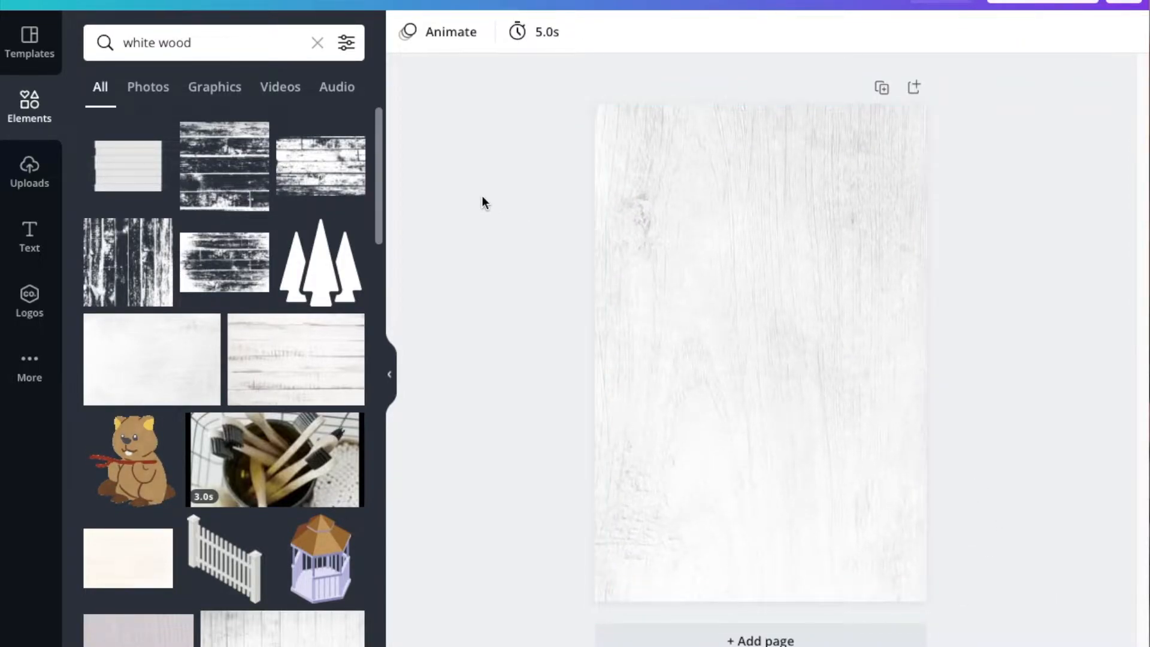
Search the elements library for tropical, and refine the search to tropical leaves.
{"action": "left_click", "coordinate": [318, 42]}
{"action": "type", "text": "tropica"}
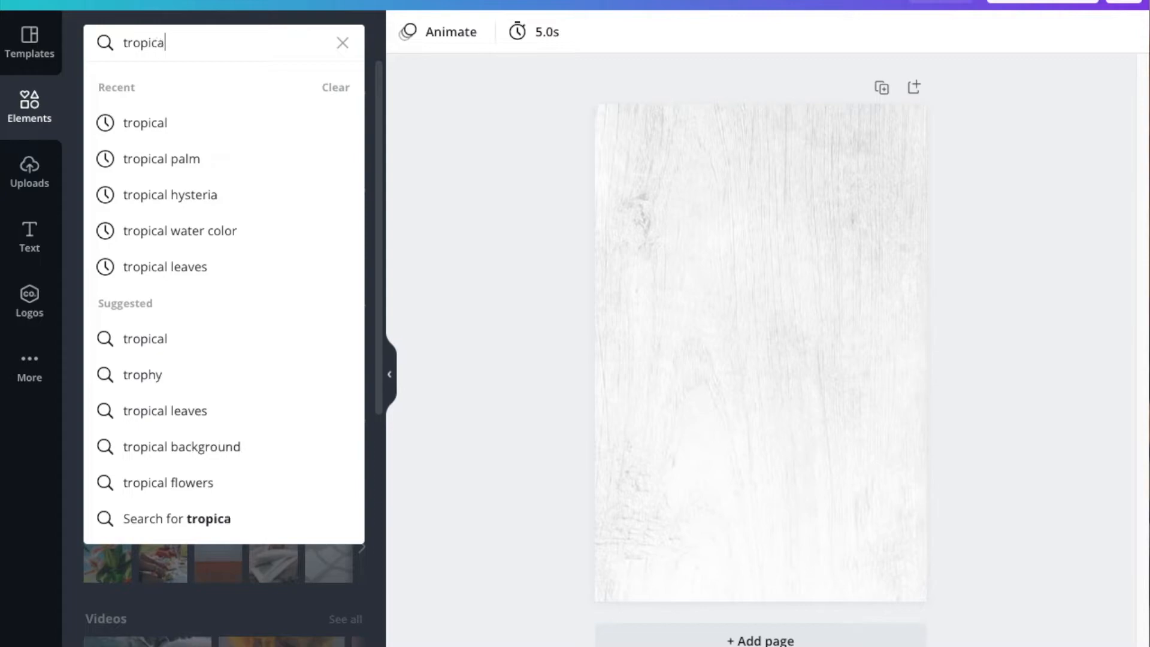
{"action": "type", "text": "l"}
{"action": "key", "text": "Return"}
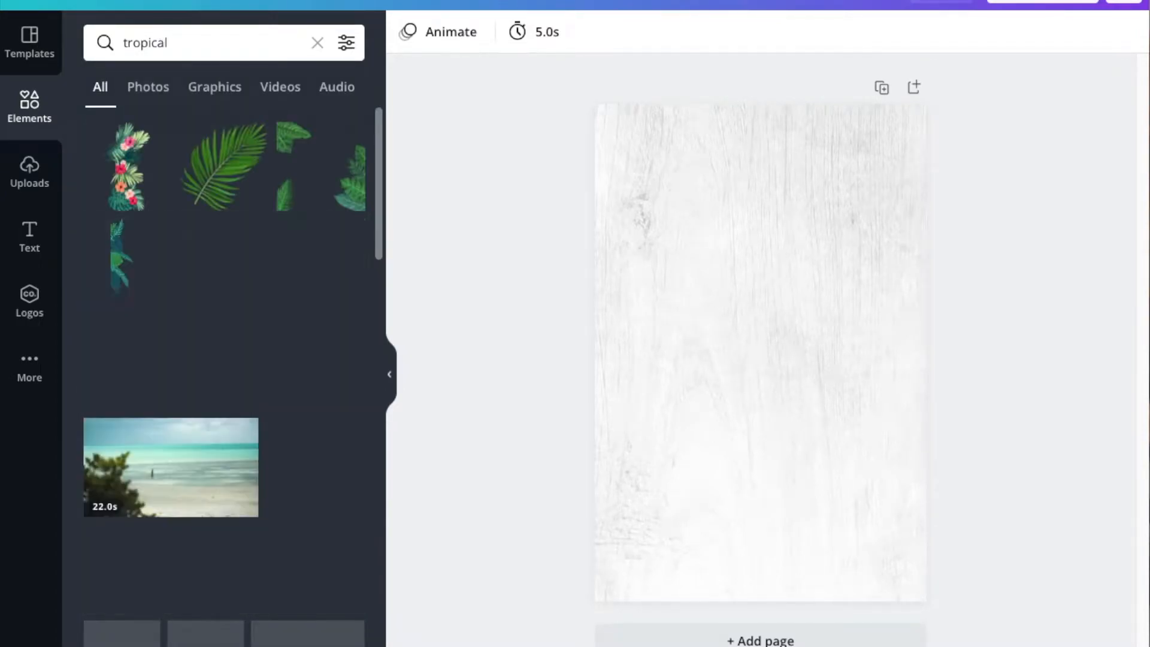
{"action": "left_click_drag", "start_coordinate": [377, 124], "coordinate": [405, 393]}
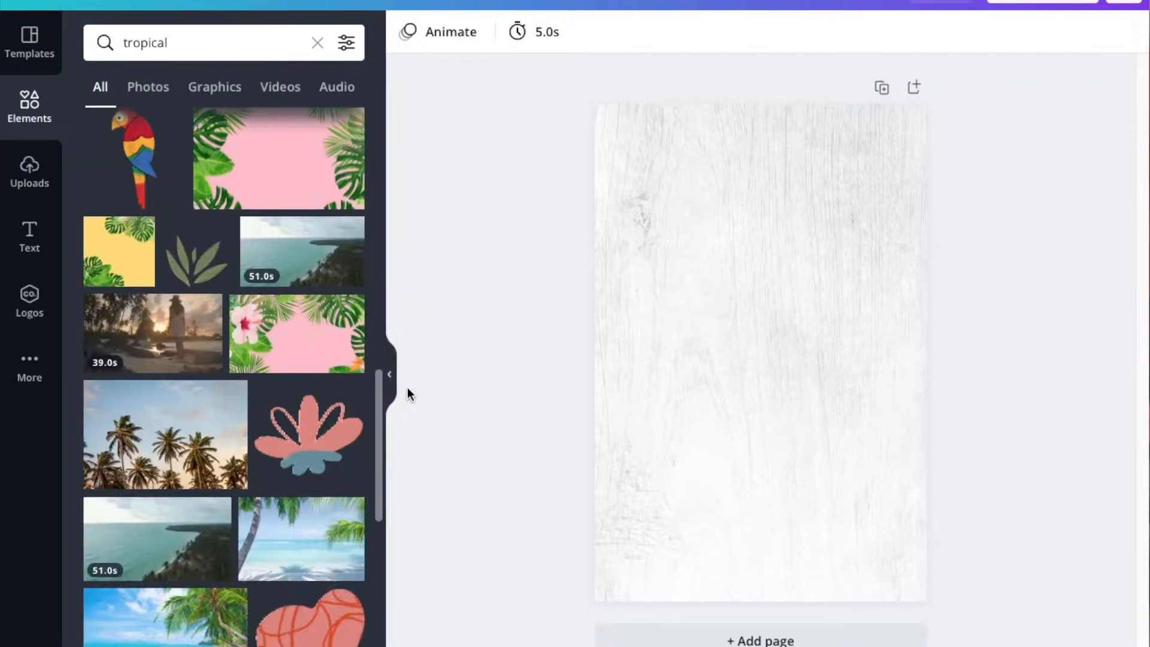
{"action": "left_click", "coordinate": [210, 42]}
{"action": "type", "text": "leaves"}
{"action": "key", "text": "Return"}
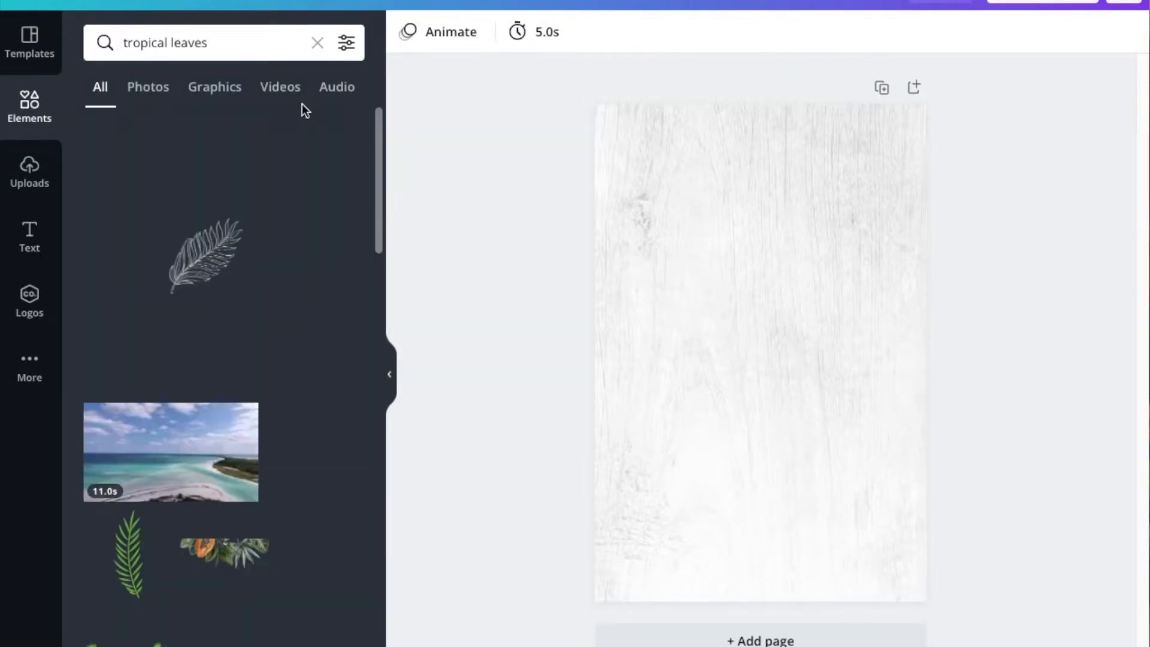
Add the dark monstera leaf, shrink it into the page's top-left corner, and place a rotated copy along the top edge, right of centre.
{"action": "left_click", "coordinate": [130, 164]}
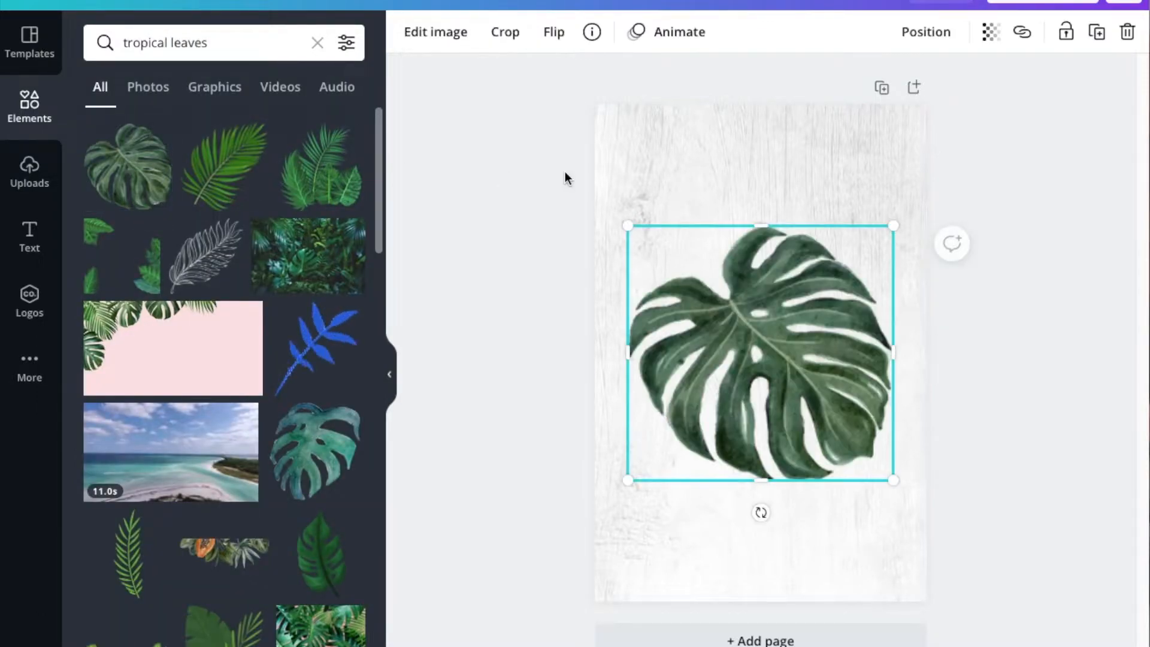
{"action": "left_click_drag", "start_coordinate": [798, 329], "coordinate": [800, 266]}
{"action": "left_click_drag", "start_coordinate": [896, 415], "coordinate": [725, 278]}
{"action": "left_click_drag", "start_coordinate": [691, 205], "coordinate": [642, 146]}
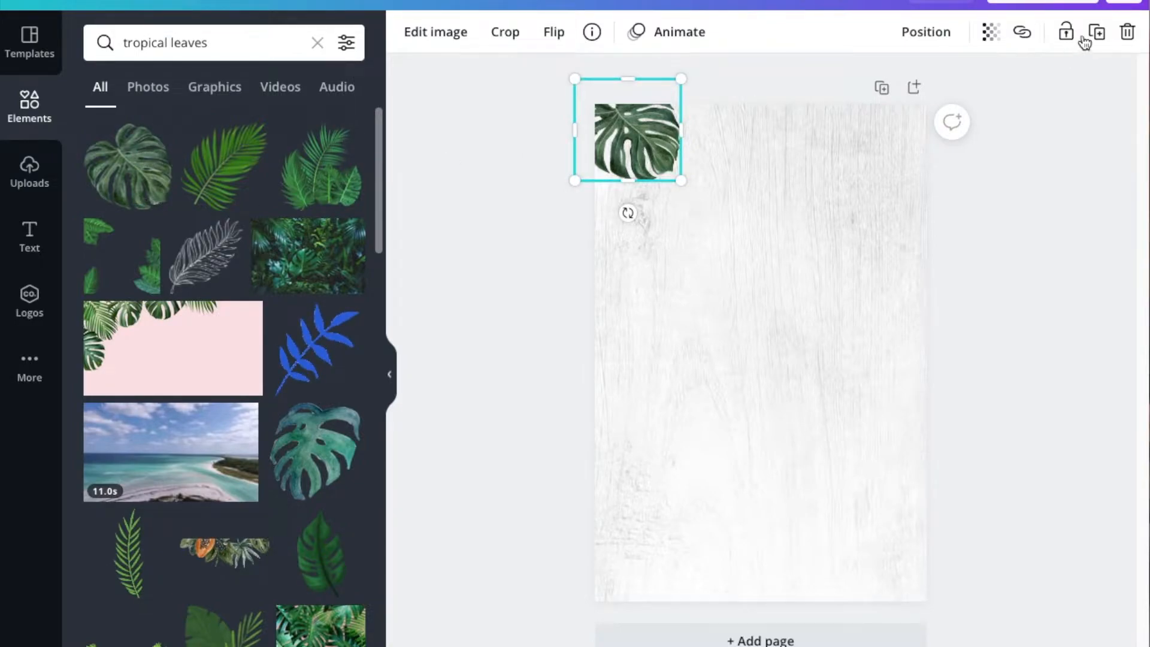
{"action": "left_click_drag", "start_coordinate": [665, 157], "coordinate": [908, 180]}
{"action": "left_click_drag", "start_coordinate": [880, 238], "coordinate": [818, 135]}
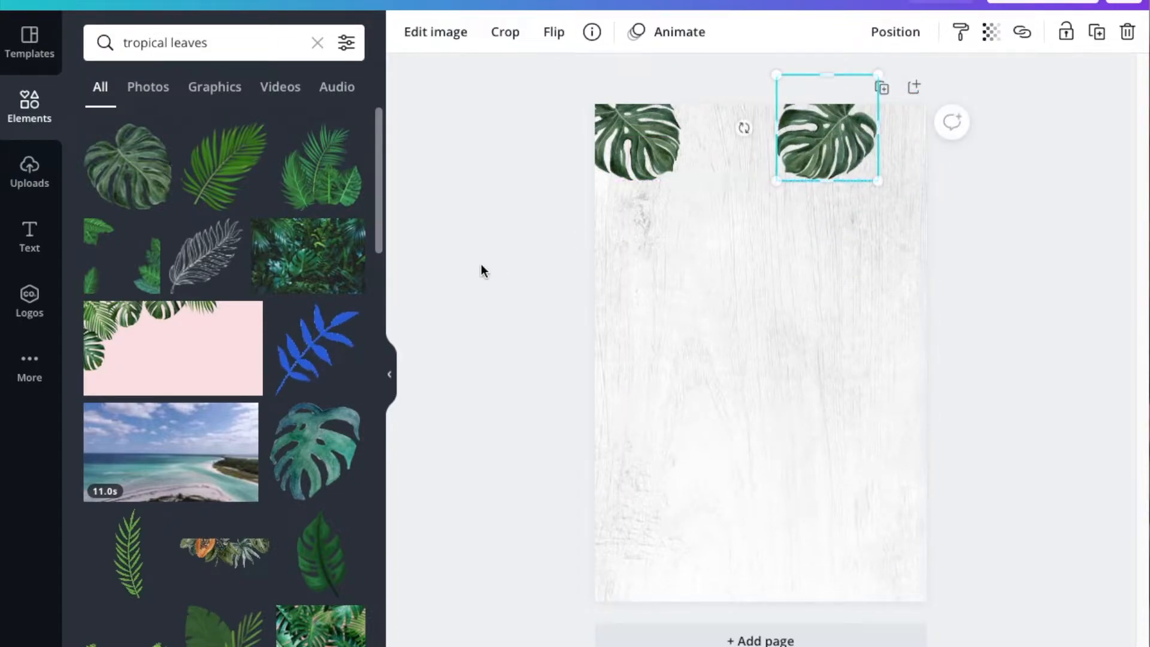
Add the bright green palm leaf, show all its Magic Recommendations, and delete the leaf from the page.
{"action": "left_click_drag", "start_coordinate": [379, 220], "coordinate": [385, 141]}
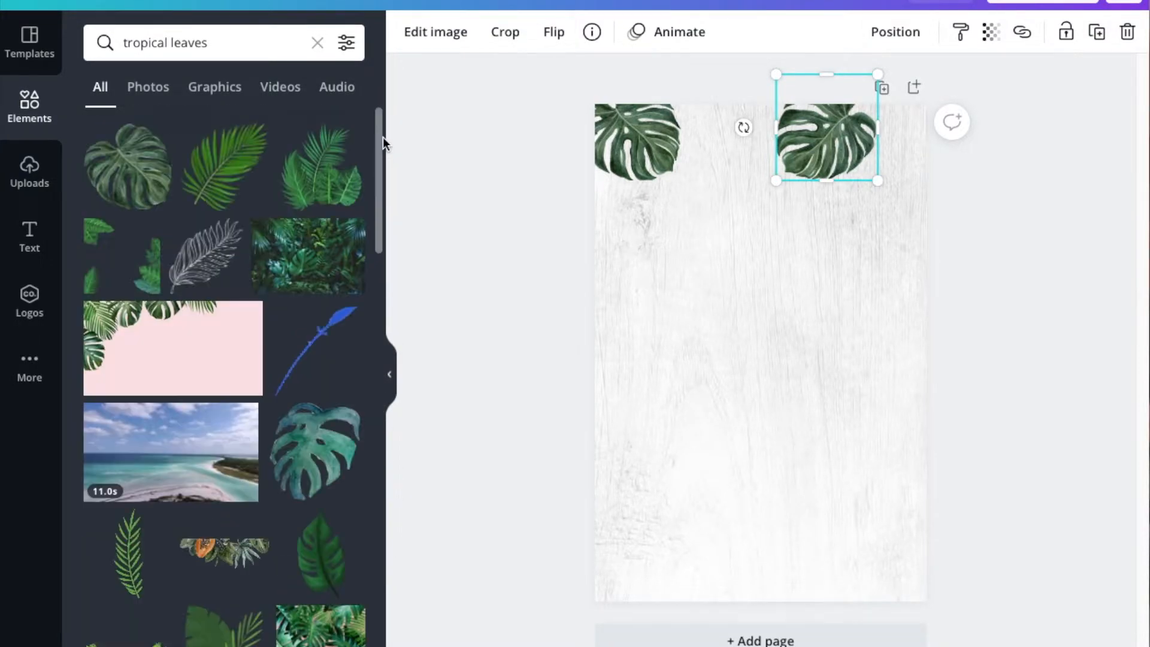
{"action": "left_click", "coordinate": [231, 175]}
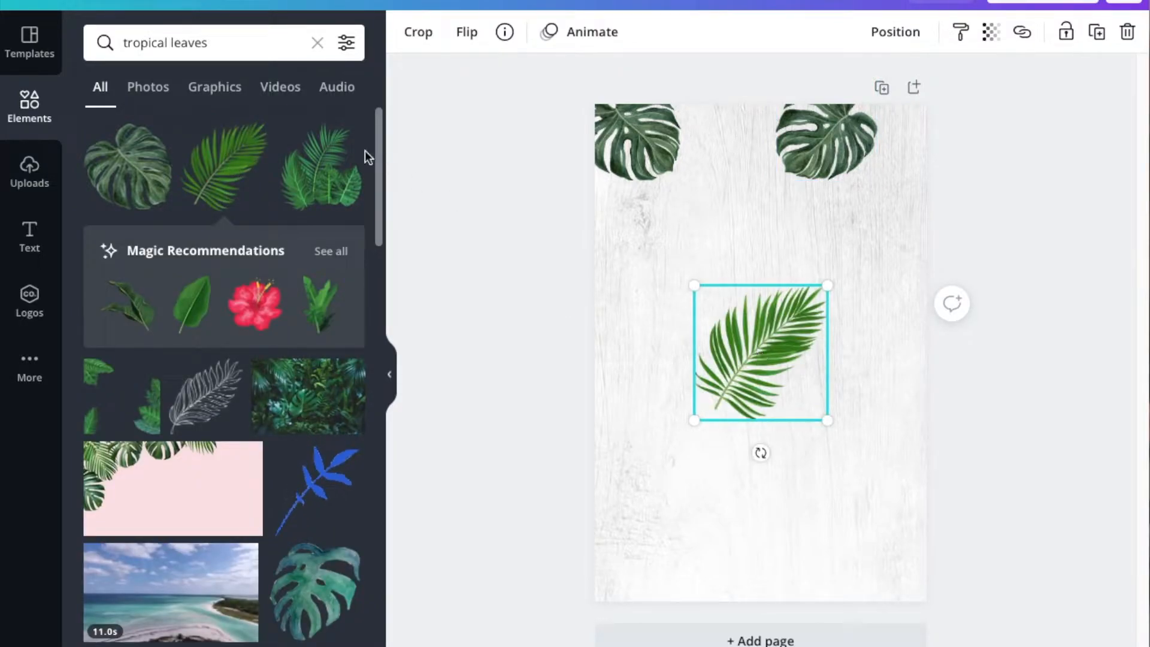
{"action": "left_click", "coordinate": [340, 256]}
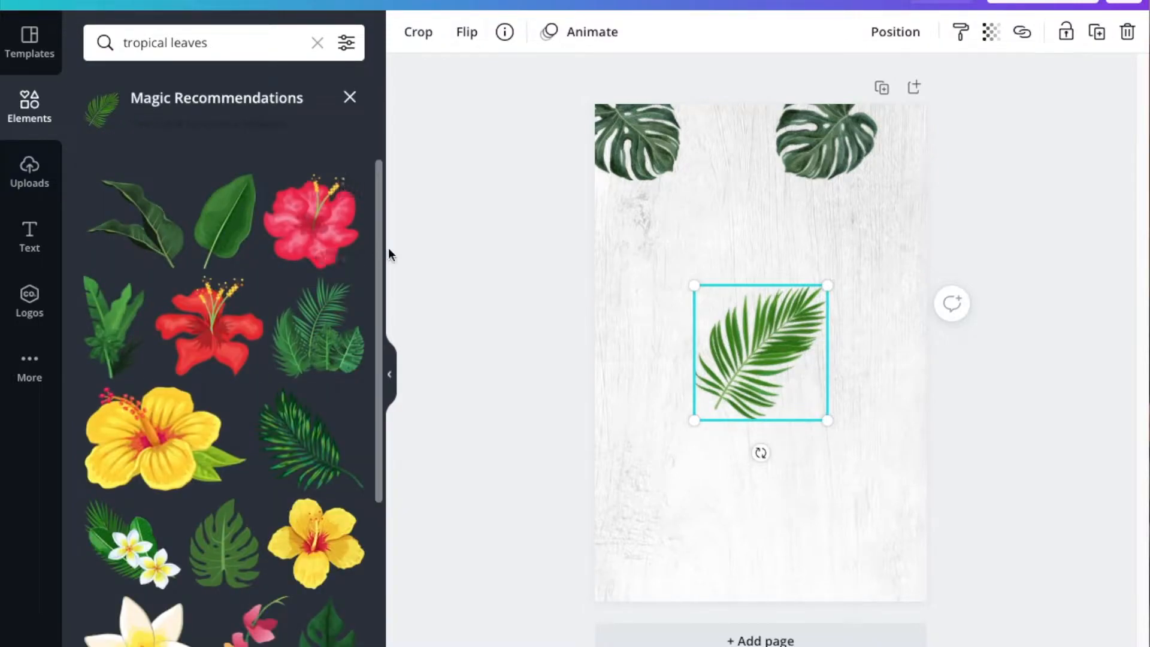
{"action": "left_click_drag", "start_coordinate": [376, 233], "coordinate": [406, 436]}
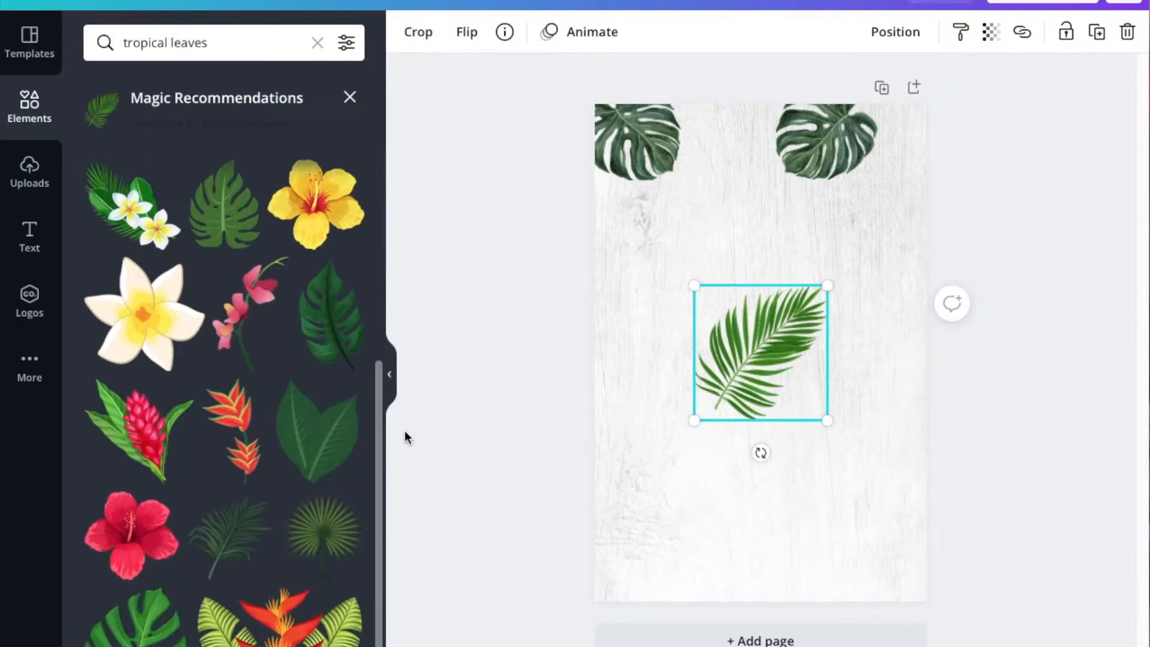
{"action": "left_click", "coordinate": [1125, 34]}
Add the dark palm frond from the recommendations, rotate it, and place it in the page's top-right corner.
{"action": "left_click", "coordinate": [206, 548]}
{"action": "left_click_drag", "start_coordinate": [753, 298], "coordinate": [719, 118]}
{"action": "left_click_drag", "start_coordinate": [729, 272], "coordinate": [760, 77]}
{"action": "left_click_drag", "start_coordinate": [771, 178], "coordinate": [863, 203]}
{"action": "left_click_drag", "start_coordinate": [812, 92], "coordinate": [795, 147]}
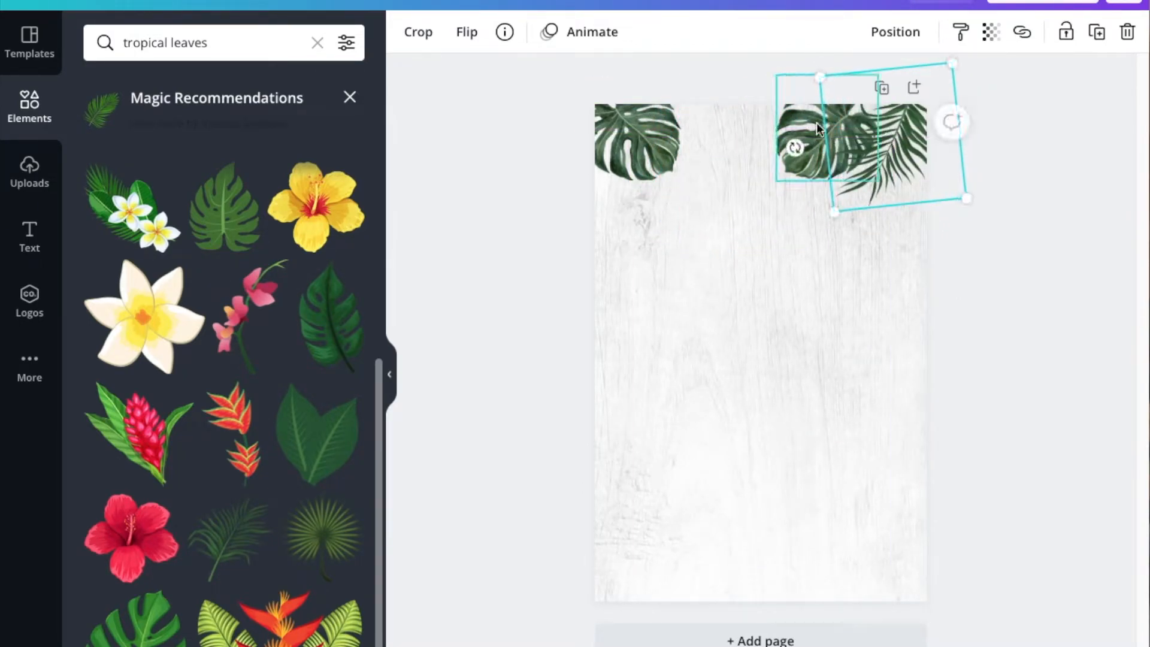
Add the round fan palm leaf, rotate and fit it between the two monstera leaves along the top edge, and slightly enlarge the right monstera.
{"action": "left_click", "coordinate": [328, 540]}
{"action": "left_click_drag", "start_coordinate": [762, 457], "coordinate": [762, 185]}
{"action": "left_click_drag", "start_coordinate": [766, 341], "coordinate": [733, 118]}
{"action": "left_click_drag", "start_coordinate": [809, 141], "coordinate": [794, 144]}
{"action": "left_click_drag", "start_coordinate": [863, 79], "coordinate": [876, 66]}
{"action": "left_click_drag", "start_coordinate": [817, 156], "coordinate": [823, 149]}
{"action": "left_click_drag", "start_coordinate": [719, 136], "coordinate": [713, 125]}
{"action": "left_click_drag", "start_coordinate": [658, 185], "coordinate": [650, 193]}
{"action": "left_click_drag", "start_coordinate": [701, 190], "coordinate": [717, 197]}
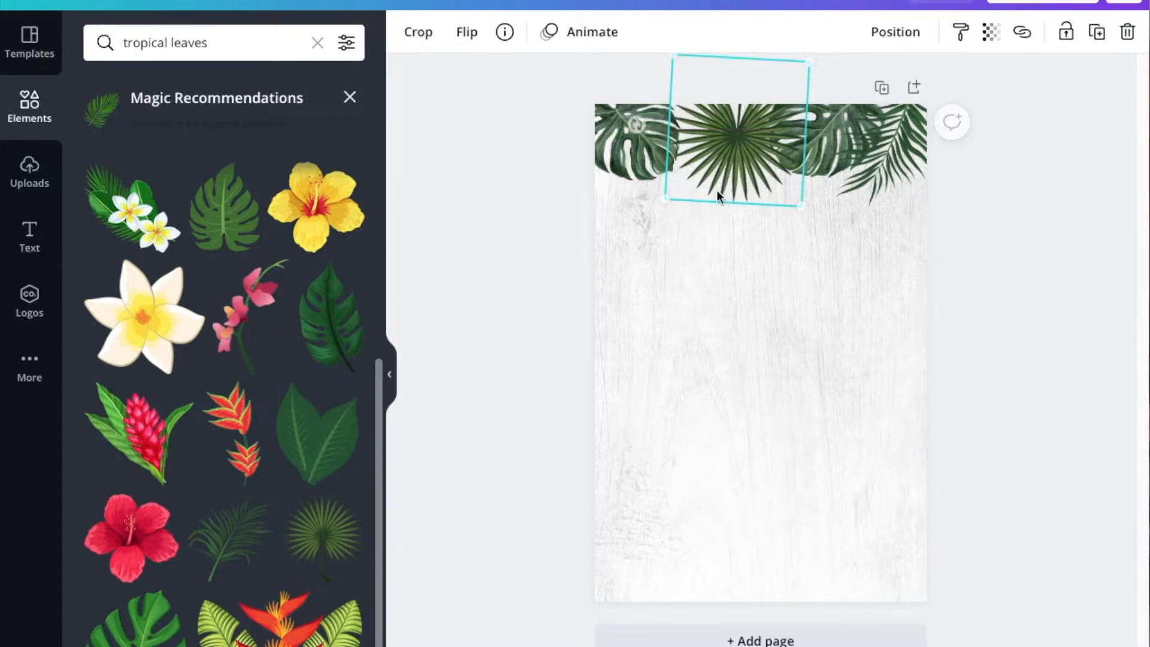
{"action": "left_click_drag", "start_coordinate": [636, 126], "coordinate": [638, 149]}
{"action": "left_click_drag", "start_coordinate": [738, 145], "coordinate": [731, 136]}
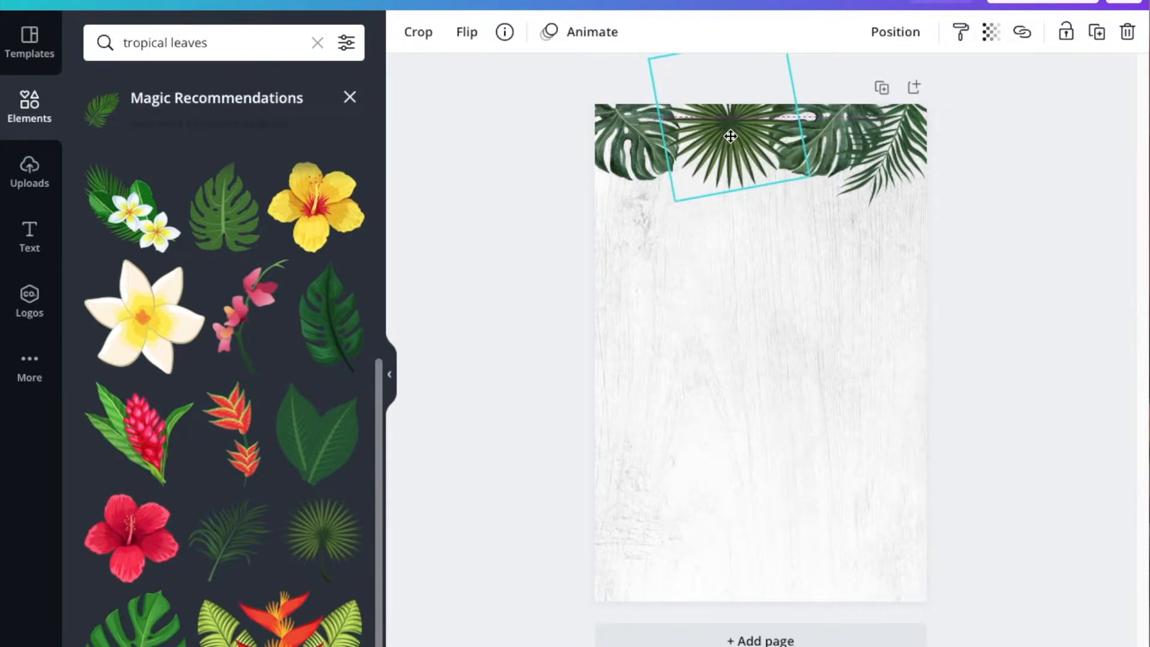
Enlarge the monstera leaf in the page's top-left corner and shift it so it meets the fan palm leaf.
{"action": "left_click", "coordinate": [616, 160]}
{"action": "left_click_drag", "start_coordinate": [681, 180], "coordinate": [702, 200]}
{"action": "left_click_drag", "start_coordinate": [644, 161], "coordinate": [634, 153]}
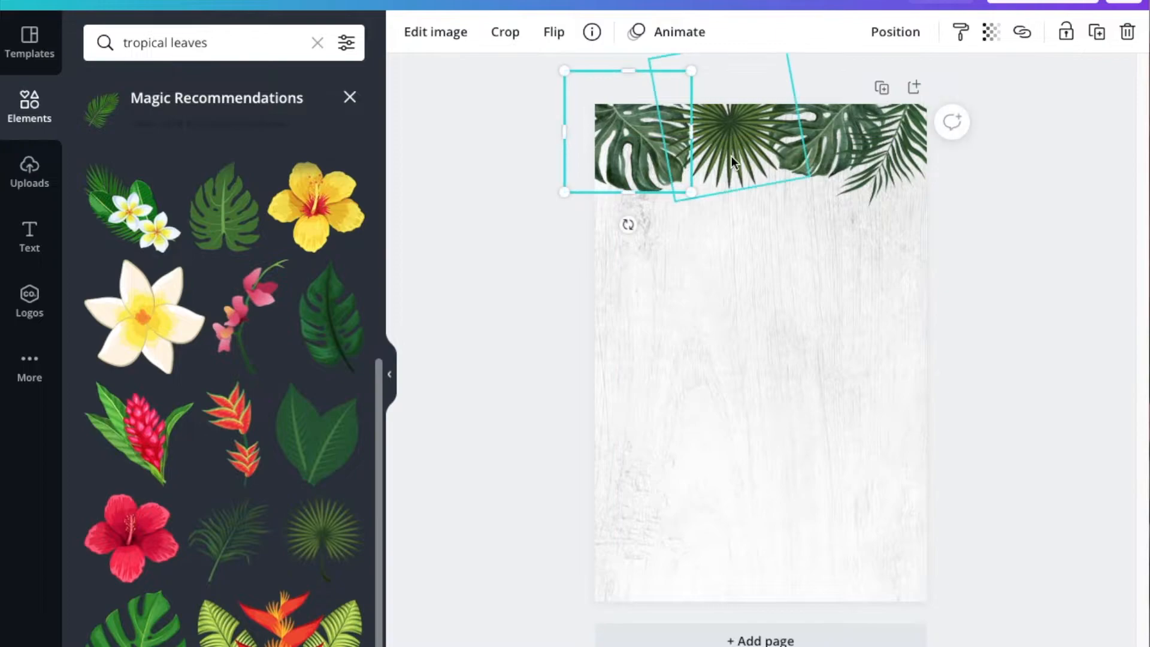
{"action": "left_click", "coordinate": [896, 32]}
{"action": "left_click", "coordinate": [689, 290]}
Duplicate the top-left monstera leaf and place the copy, rotated, in the page's bottom-left corner.
{"action": "left_click", "coordinate": [665, 149]}
{"action": "left_click", "coordinate": [1100, 41]}
{"action": "left_click_drag", "start_coordinate": [593, 108], "coordinate": [627, 526]}
{"action": "left_click_drag", "start_coordinate": [664, 641], "coordinate": [731, 556]}
Duplicate the palm frond from the top-right corner and place the copy beside the bottom-left monstera leaf.
{"action": "left_click", "coordinate": [874, 163]}
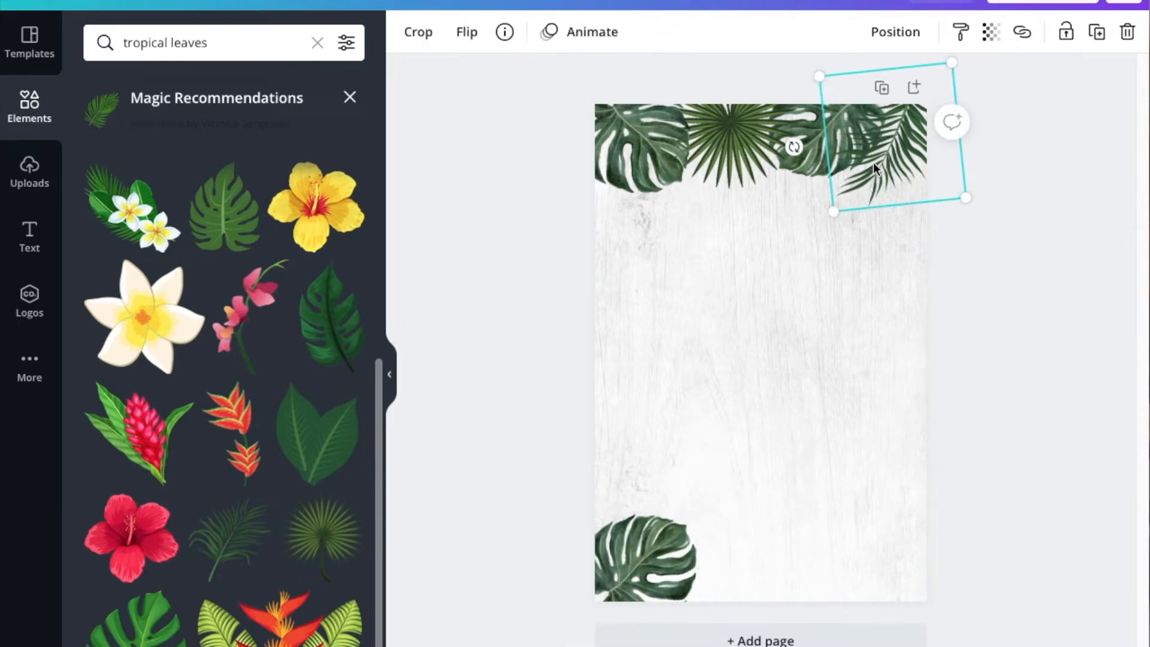
{"action": "left_click", "coordinate": [1088, 38]}
{"action": "left_click_drag", "start_coordinate": [886, 156], "coordinate": [711, 584]}
Duplicate the fan palm leaf, rotate the copy upright, and place it in the page's bottom-right corner.
{"action": "left_click", "coordinate": [731, 149]}
{"action": "left_click", "coordinate": [1089, 37]}
{"action": "left_click_drag", "start_coordinate": [742, 146], "coordinate": [830, 544]}
{"action": "left_click_drag", "start_coordinate": [811, 424], "coordinate": [812, 630]}
{"action": "left_click_drag", "start_coordinate": [798, 546], "coordinate": [874, 605]}
Duplicate the right monstera leaf from the top edge and place the rotated copy between the bottom frond and fan palm leaf.
{"action": "left_click", "coordinate": [818, 121]}
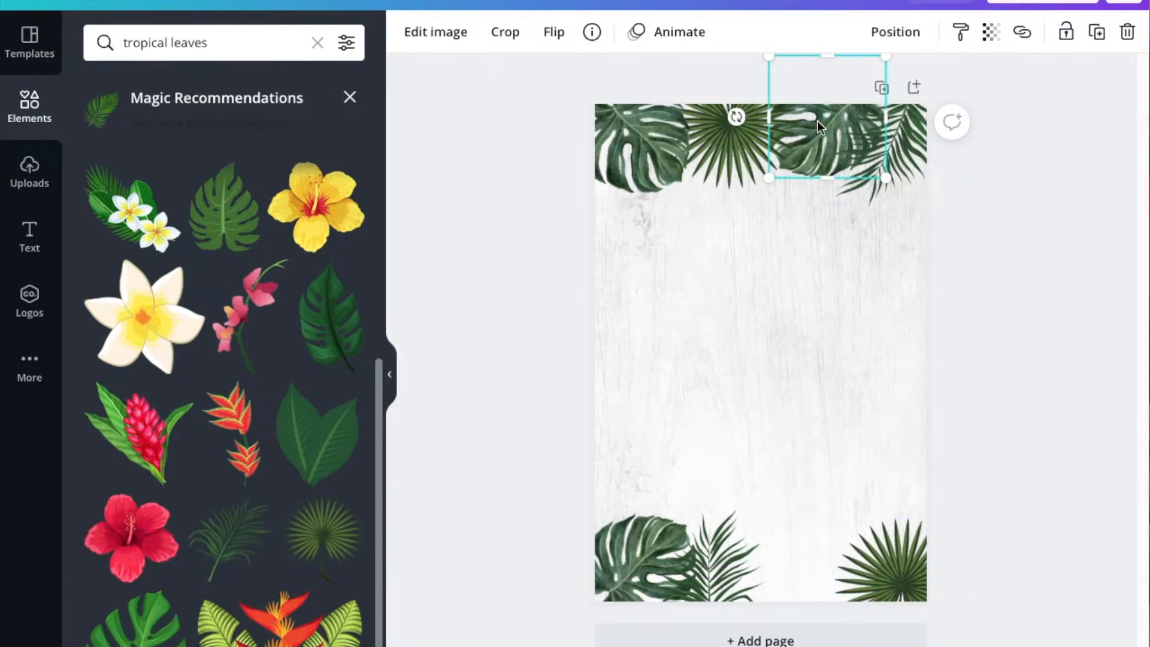
{"action": "left_click", "coordinate": [1097, 31]}
{"action": "left_click_drag", "start_coordinate": [835, 148], "coordinate": [765, 575]}
{"action": "left_click_drag", "start_coordinate": [678, 556], "coordinate": [821, 569]}
{"action": "left_click", "coordinate": [1002, 453]}
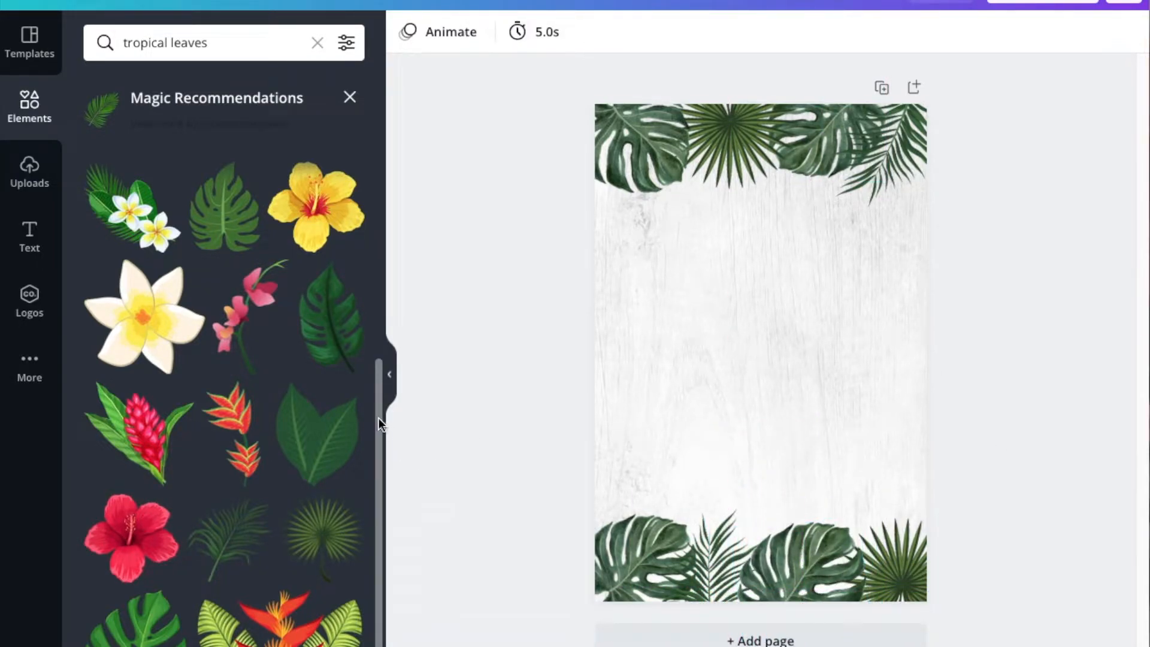
Search the elements library for gold border.
{"action": "left_click_drag", "start_coordinate": [378, 418], "coordinate": [377, 189]}
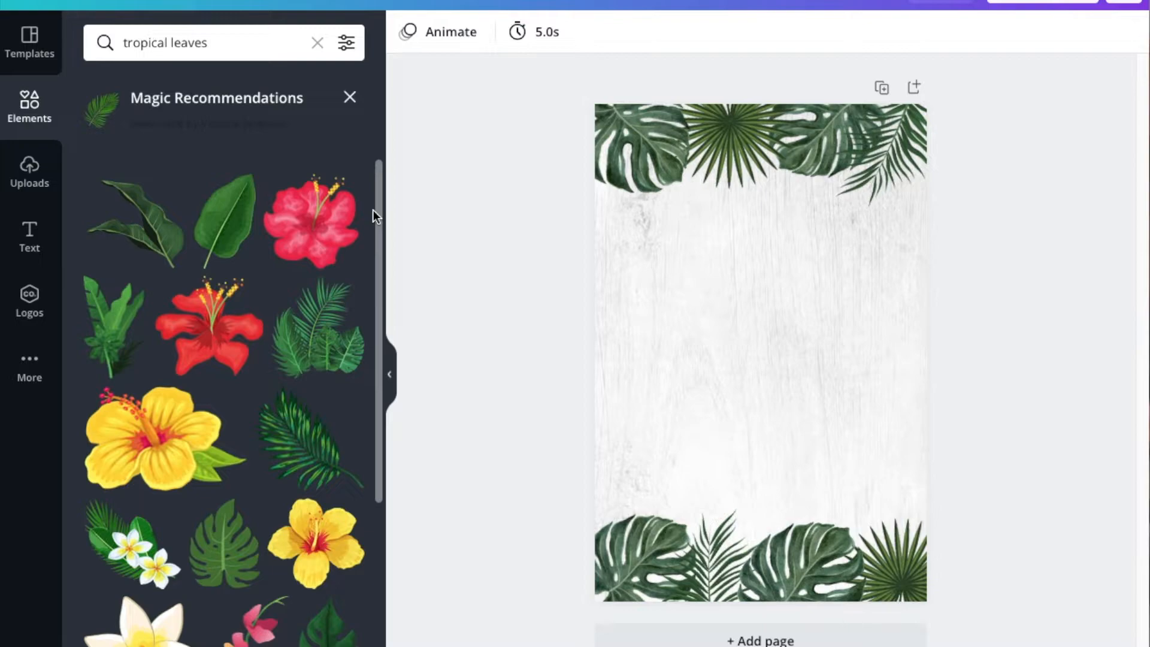
{"action": "left_click", "coordinate": [210, 42]}
{"action": "left_click", "coordinate": [318, 42]}
{"action": "type", "text": "gold border"}
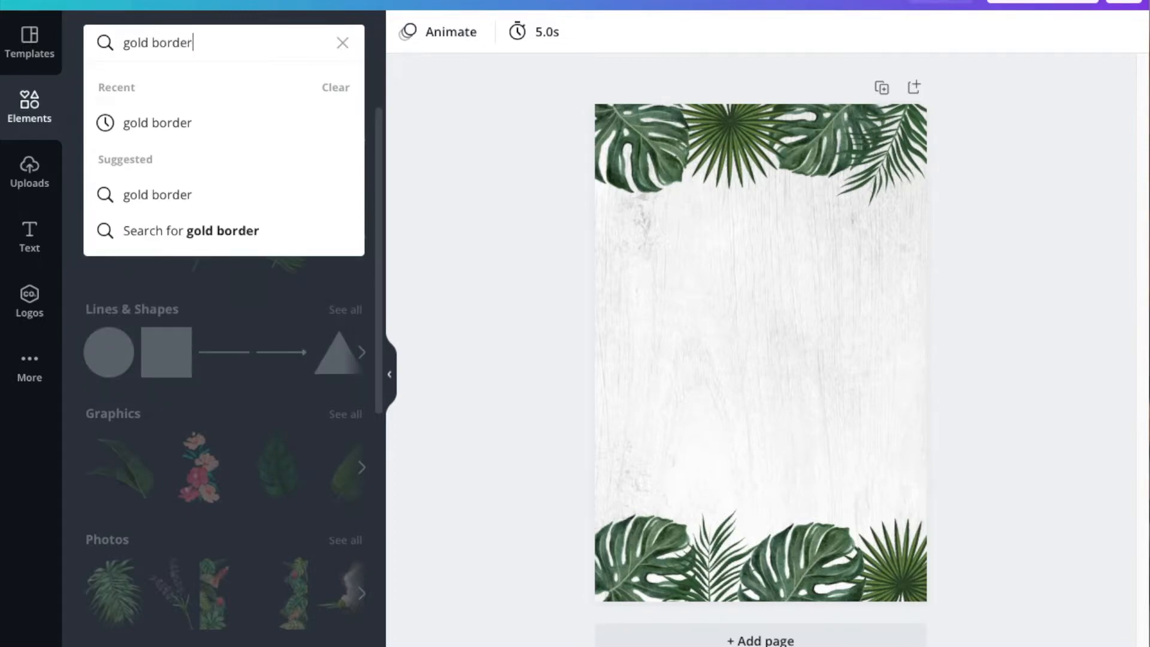
{"action": "key", "text": "Return"}
{"action": "left_click_drag", "start_coordinate": [378, 165], "coordinate": [356, 95]}
{"action": "left_click", "coordinate": [327, 183]}
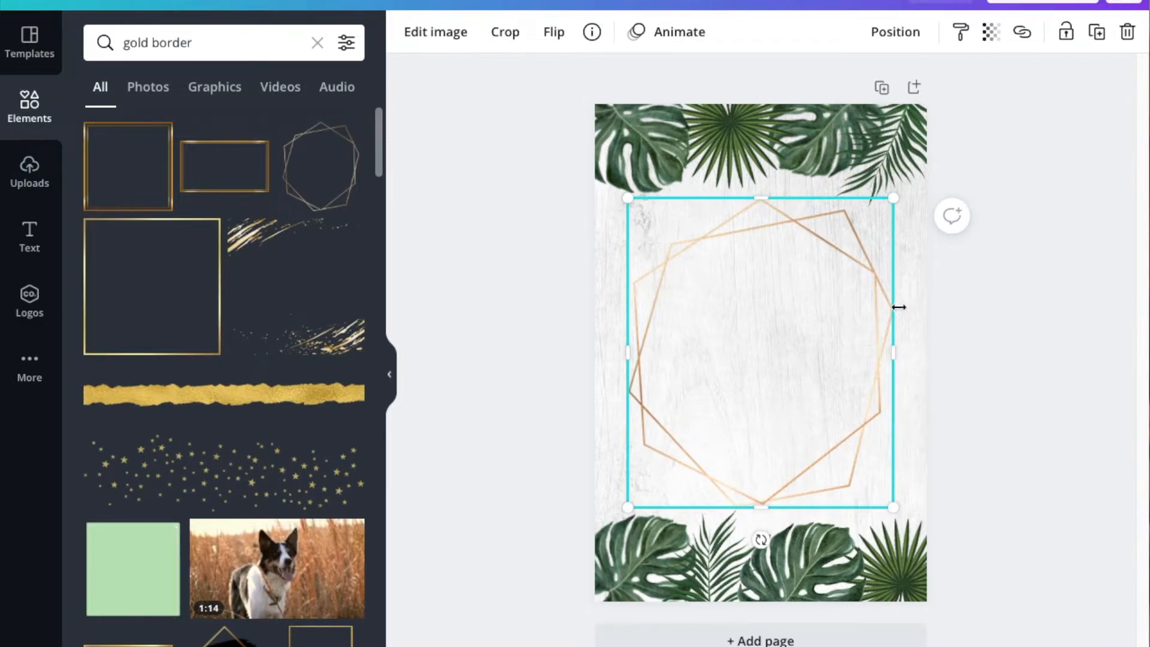
{"action": "left_click_drag", "start_coordinate": [765, 541], "coordinate": [577, 401]}
{"action": "left_click_drag", "start_coordinate": [772, 377], "coordinate": [780, 465]}
{"action": "left_click_drag", "start_coordinate": [575, 372], "coordinate": [756, 454]}
{"action": "left_click_drag", "start_coordinate": [869, 473], "coordinate": [783, 467]}
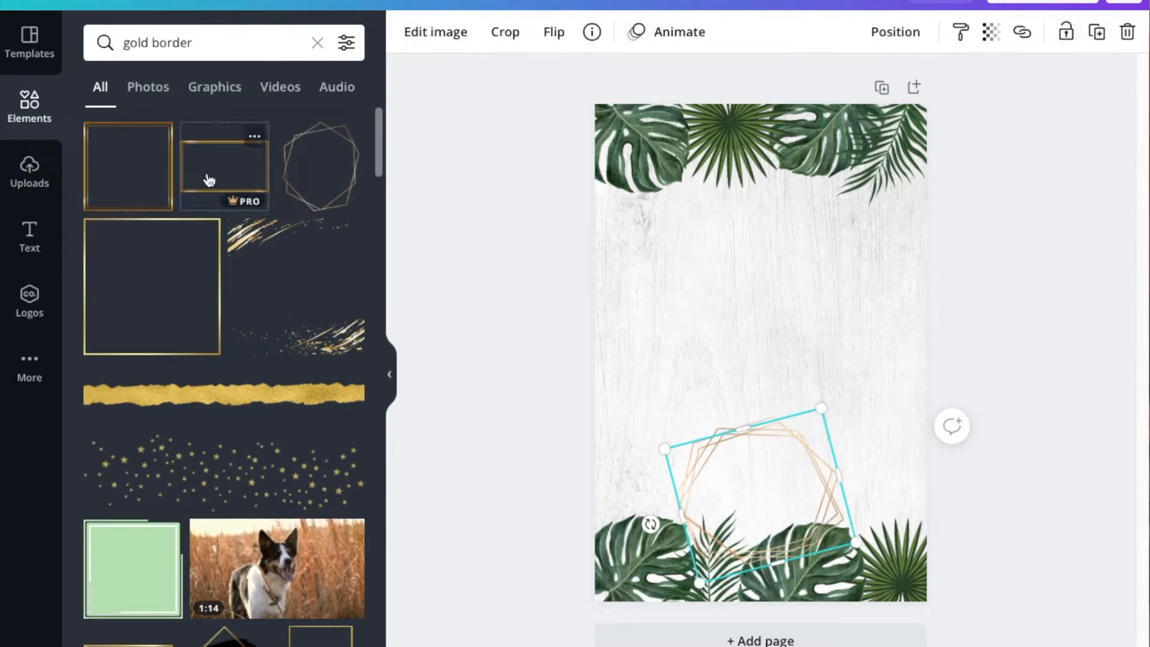
Replace the geometric gold frame with the double-line gold rectangle, shrunk and centred over the leaves at the page's lower part.
{"action": "left_click", "coordinate": [224, 166]}
{"action": "left_click_drag", "start_coordinate": [702, 366], "coordinate": [693, 366]}
{"action": "left_click", "coordinate": [688, 436]}
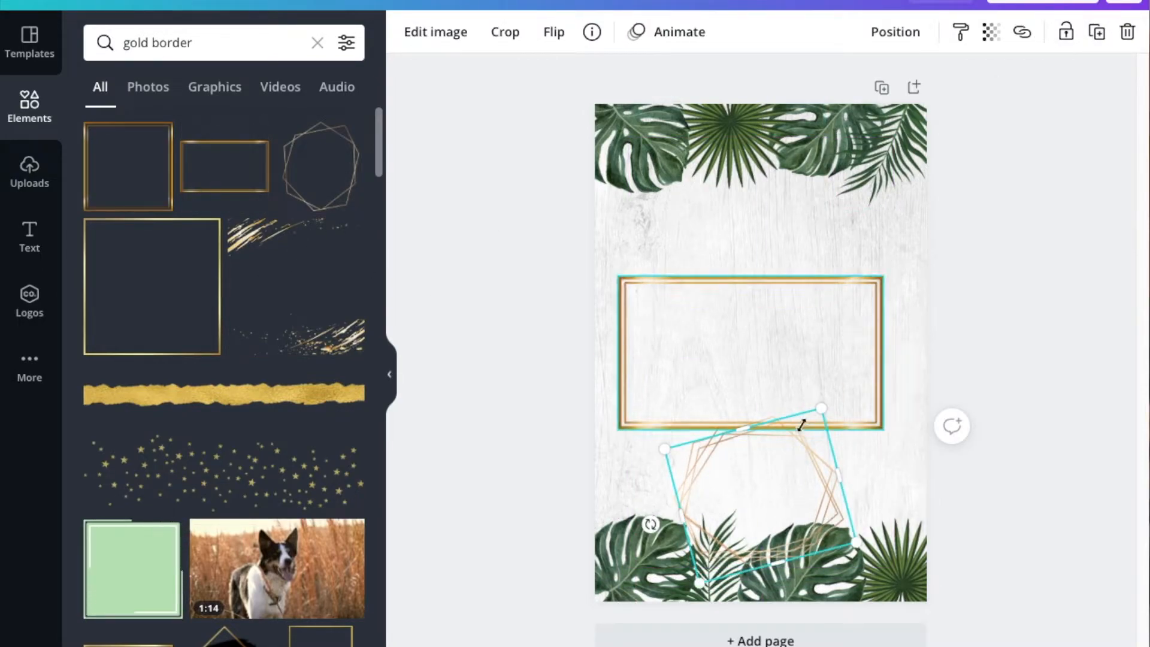
{"action": "left_click", "coordinate": [1127, 32]}
{"action": "left_click", "coordinate": [756, 450]}
{"action": "left_click", "coordinate": [1128, 32]}
{"action": "left_click_drag", "start_coordinate": [738, 379], "coordinate": [756, 519]}
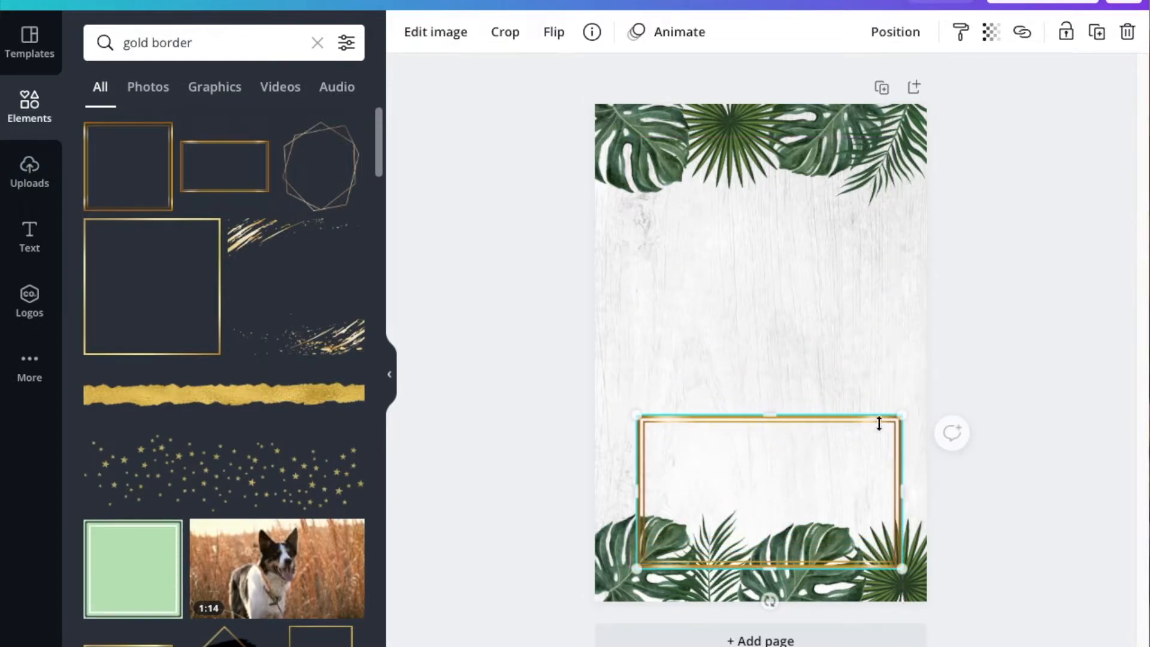
{"action": "left_click_drag", "start_coordinate": [902, 417], "coordinate": [856, 440]}
{"action": "mouse_move", "coordinate": [790, 509]}
{"action": "left_mouse_down"}
{"action": "mouse_move", "coordinate": [811, 487]}
{"action": "mouse_move", "coordinate": [810, 509]}
{"action": "left_mouse_up"}
Rotate the bottom-left monstera leaf further into its corner, and move the palm frond lower beside it.
{"action": "left_click_drag", "start_coordinate": [623, 559], "coordinate": [583, 542]}
{"action": "left_click_drag", "start_coordinate": [702, 582], "coordinate": [669, 600]}
{"action": "left_click_drag", "start_coordinate": [761, 549], "coordinate": [649, 511]}
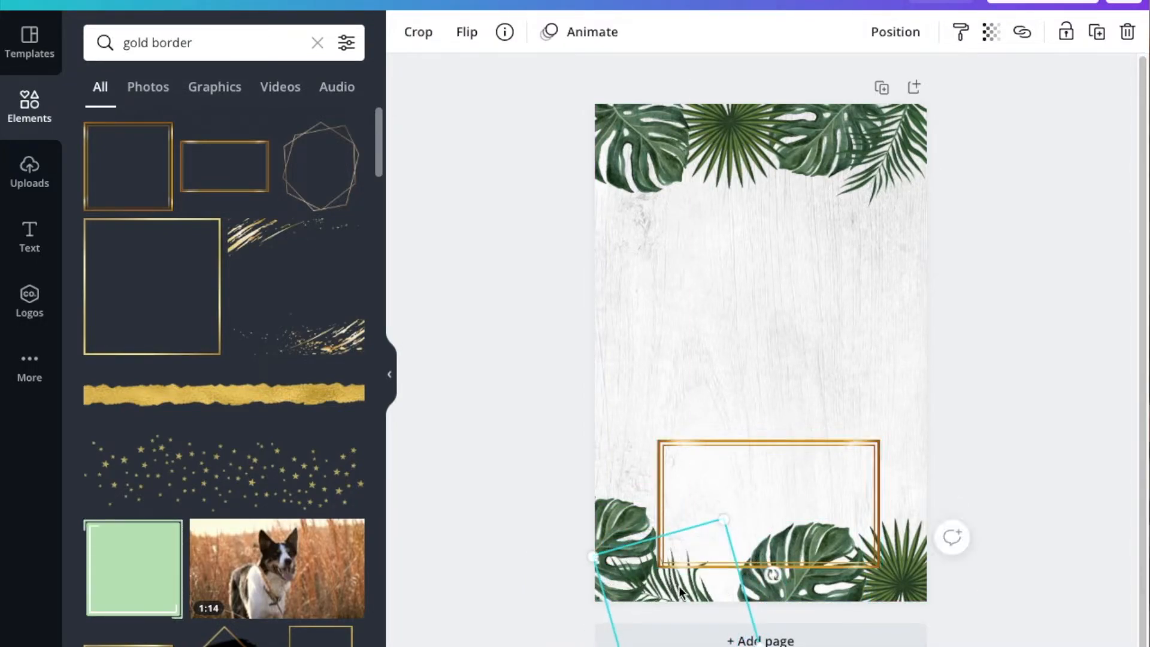
Rearrange the bottom leaves with the fan palm beside the left monstera, the other monstera tilted in the middle, and the frond bottom-right.
{"action": "left_click_drag", "start_coordinate": [680, 588], "coordinate": [778, 608]}
{"action": "left_click_drag", "start_coordinate": [865, 603], "coordinate": [904, 587]}
{"action": "left_click_drag", "start_coordinate": [811, 597], "coordinate": [803, 583]}
{"action": "left_click_drag", "start_coordinate": [684, 589], "coordinate": [917, 529]}
{"action": "left_click_drag", "start_coordinate": [891, 575], "coordinate": [863, 556]}
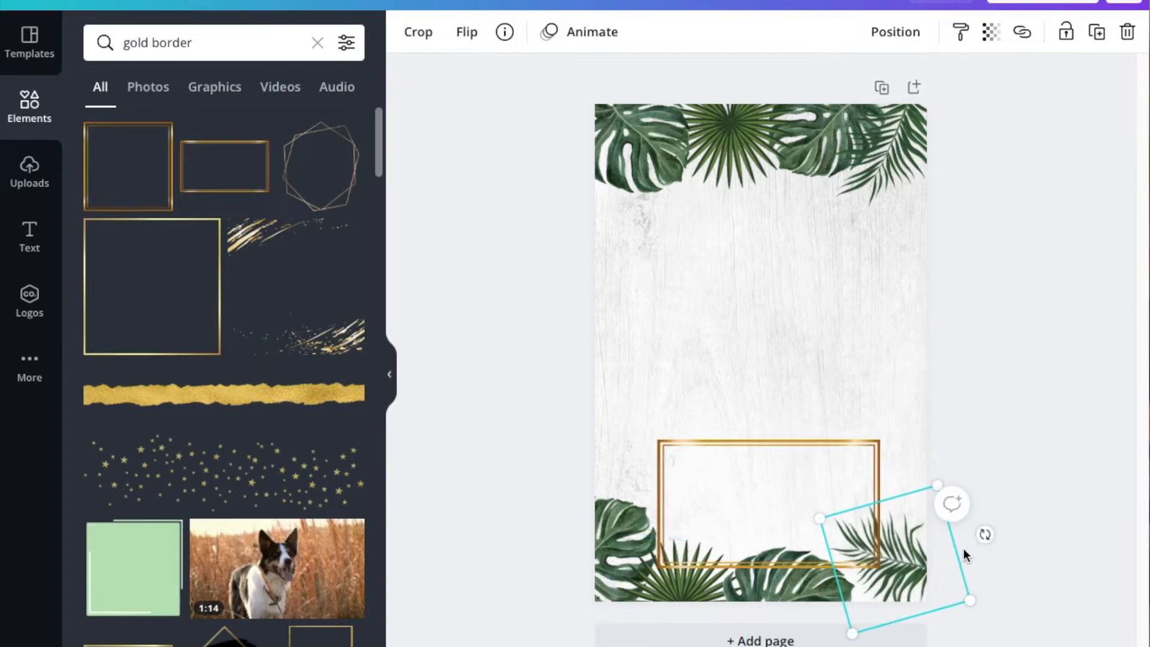
Rotate the palm frond in the bottom-right corner to point upward and tuck it against the page's edge.
{"action": "left_click_drag", "start_coordinate": [983, 554], "coordinate": [902, 456]}
{"action": "left_click_drag", "start_coordinate": [926, 542], "coordinate": [920, 533]}
{"action": "left_click_drag", "start_coordinate": [917, 532], "coordinate": [918, 542]}
{"action": "left_click_drag", "start_coordinate": [845, 504], "coordinate": [835, 498]}
{"action": "left_click_drag", "start_coordinate": [902, 557], "coordinate": [912, 556]}
Adjust the middle monstera leaf at the bottom edge, and move the gold frame slightly higher on the page.
{"action": "left_click", "coordinate": [822, 591]}
{"action": "left_click_drag", "start_coordinate": [822, 590], "coordinate": [823, 594]}
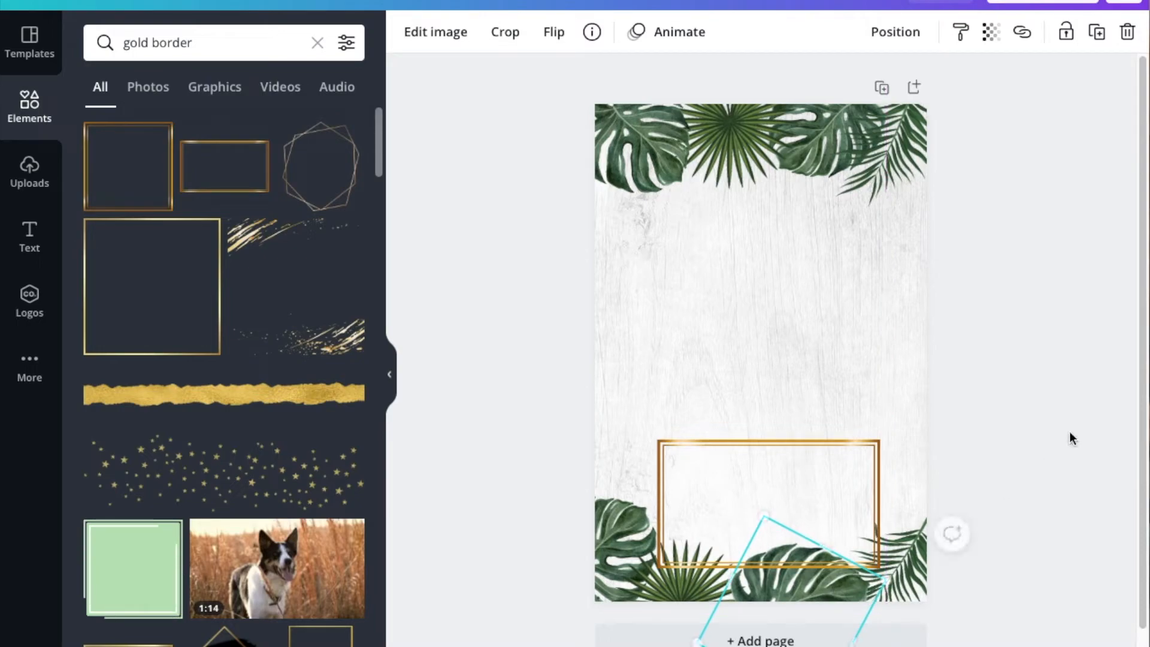
{"action": "left_click", "coordinate": [1080, 416]}
{"action": "left_click_drag", "start_coordinate": [771, 485], "coordinate": [770, 466]}
Add the "Cheers to the New Year" text combination to the page and move it inside the gold frame.
{"action": "left_click", "coordinate": [18, 242]}
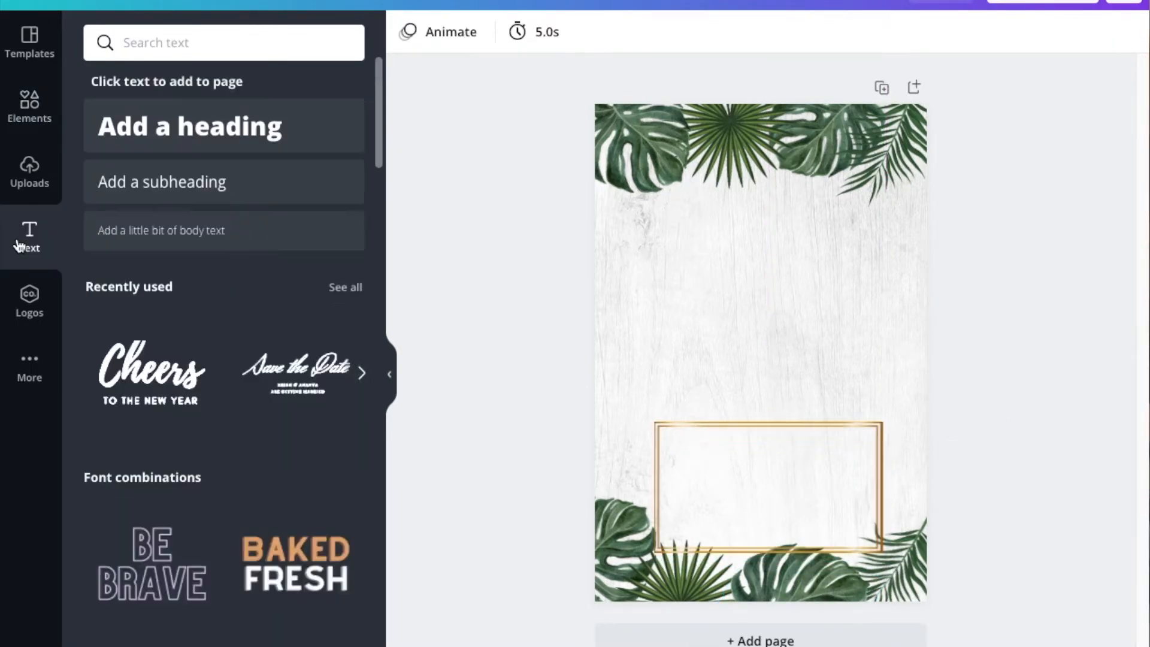
{"action": "left_click_drag", "start_coordinate": [376, 126], "coordinate": [379, 141]}
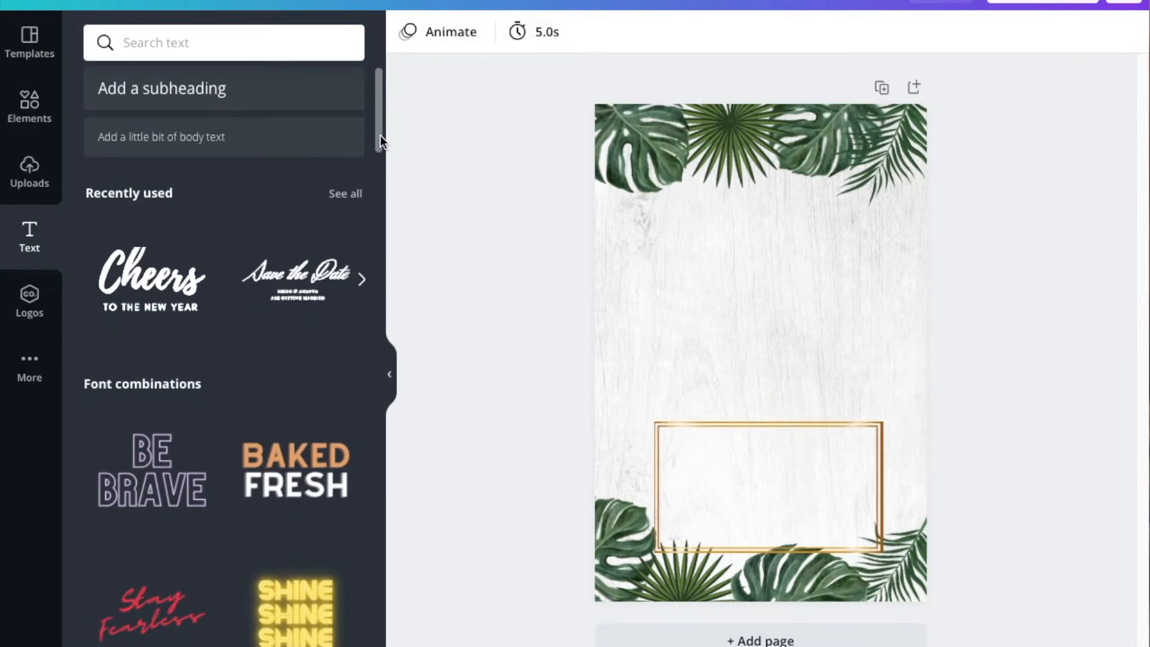
{"action": "mouse_move", "coordinate": [380, 135]}
{"action": "left_mouse_down"}
{"action": "mouse_move", "coordinate": [379, 164]}
{"action": "mouse_move", "coordinate": [380, 117]}
{"action": "left_mouse_up"}
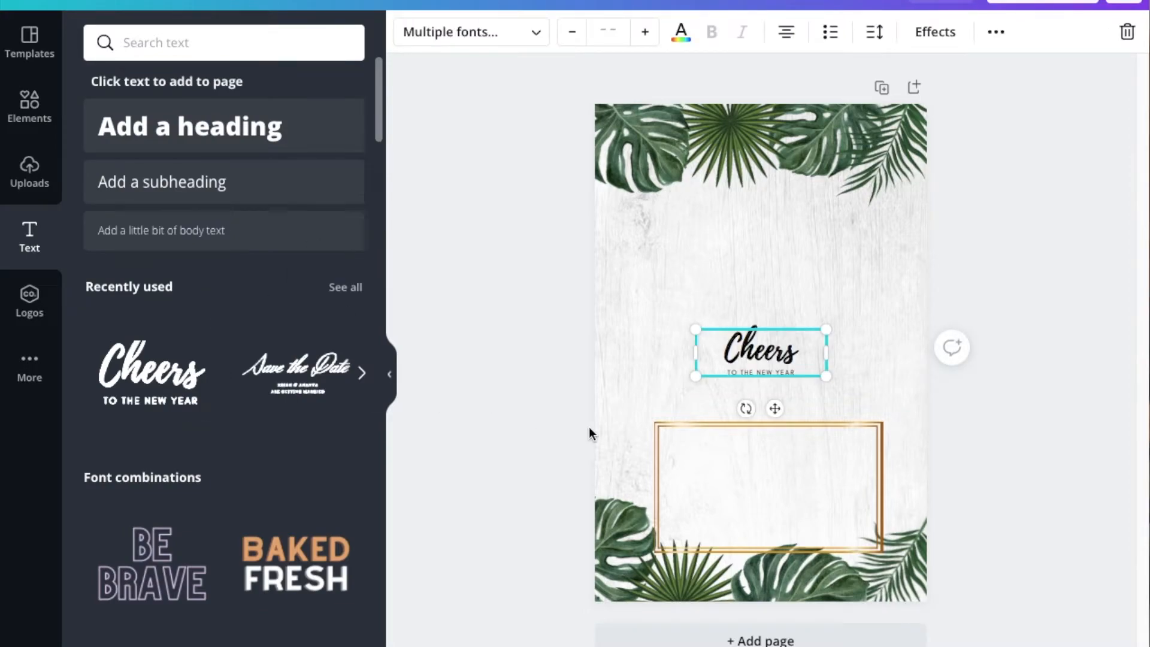
{"action": "left_click_drag", "start_coordinate": [775, 347], "coordinate": [761, 488]}
Replace the "Cheers" heading with "Mr. and Mrs." and widen its text box so it fits on one line.
{"action": "double_click", "coordinate": [746, 479]}
{"action": "type", "text": "Mr."}
{"action": "key", "text": "BackSpace"}
{"action": "key", "text": "BackSpace"}
{"action": "type", "text": "r. and rs"}
{"action": "key", "text": "BackSpace"}
{"action": "key", "text": "BackSpace"}
{"action": "key", "text": "BackSpace"}
{"action": "type", "text": "N"}
{"action": "key", "text": "BackSpace"}
{"action": "type", "text": "mr"}
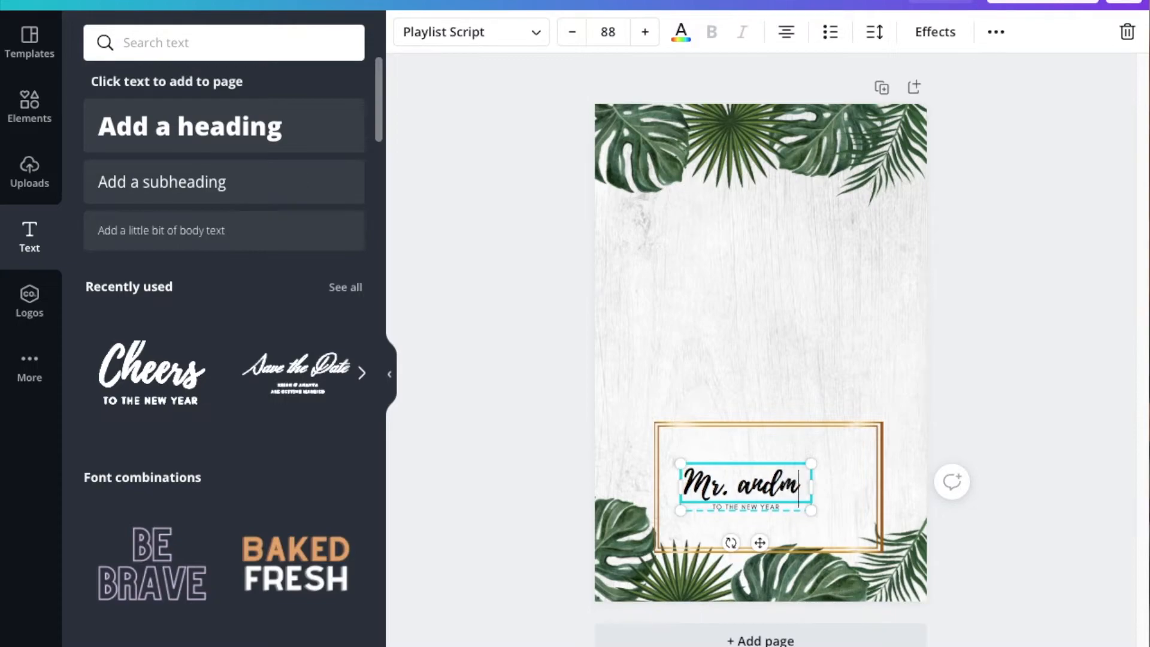
{"action": "key", "text": "BackSpace"}
{"action": "key", "text": "BackSpace"}
{"action": "key", "text": "BackSpace"}
{"action": "type", "text": "Mrs"}
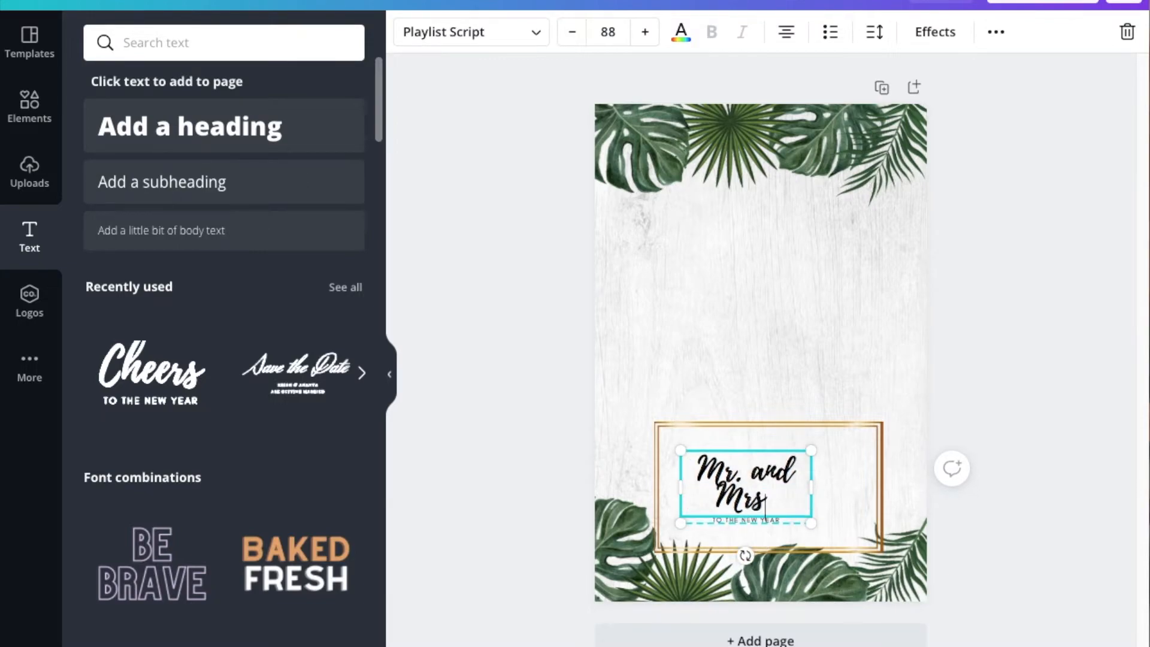
{"action": "type", "text": "."}
{"action": "left_click_drag", "start_coordinate": [812, 486], "coordinate": [856, 486]}
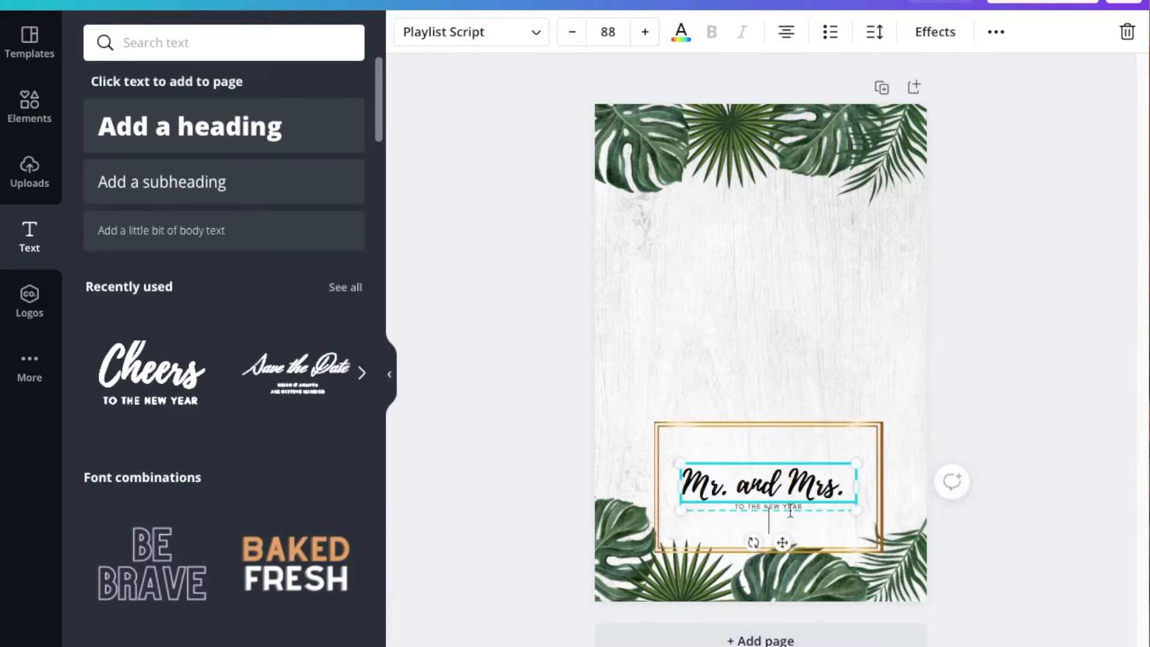
Clear the "To the New Year" line under the heading and delete only that element from the group.
{"action": "left_click", "coordinate": [792, 510]}
{"action": "key", "text": "BackSpace"}
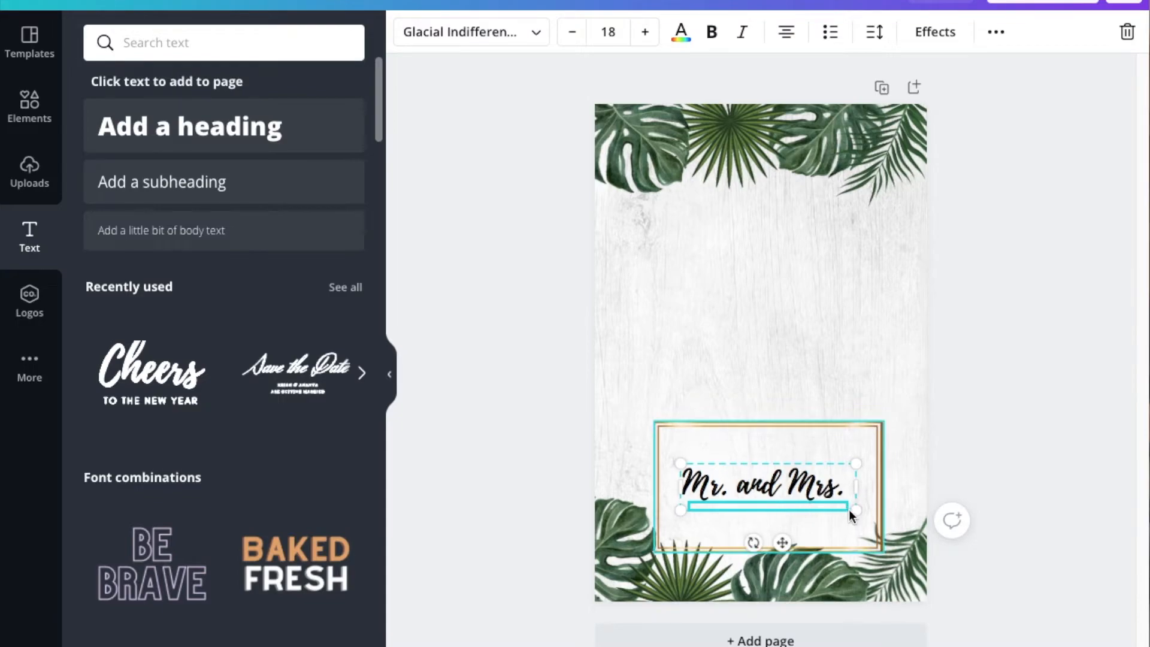
{"action": "left_click", "coordinate": [997, 36]}
{"action": "left_click", "coordinate": [1127, 31]}
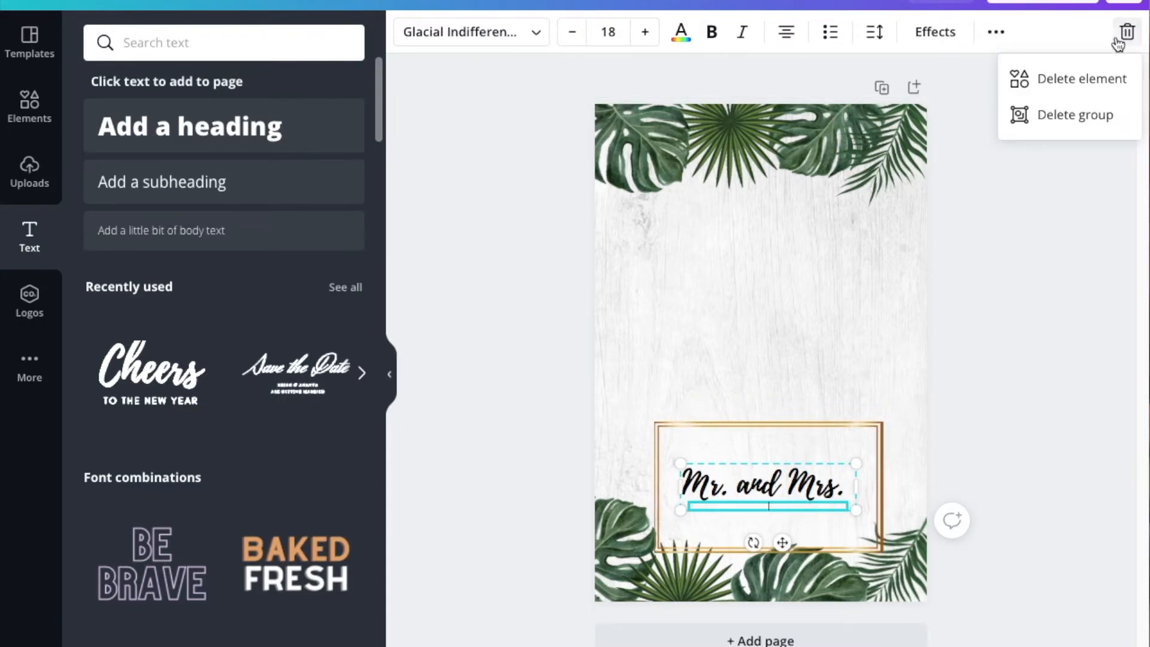
{"action": "left_click", "coordinate": [1069, 90]}
Enlarge the "Mr. and Mrs." heading to size 112 and centre it in the upper part of the gold frame.
{"action": "left_click_drag", "start_coordinate": [785, 535], "coordinate": [760, 505]}
{"action": "left_click_drag", "start_coordinate": [834, 473], "coordinate": [883, 484]}
{"action": "left_click_drag", "start_coordinate": [789, 516], "coordinate": [801, 505]}
{"action": "left_click_drag", "start_coordinate": [880, 478], "coordinate": [877, 481]}
{"action": "left_click_drag", "start_coordinate": [788, 510], "coordinate": [792, 511]}
{"action": "left_click", "coordinate": [936, 480]}
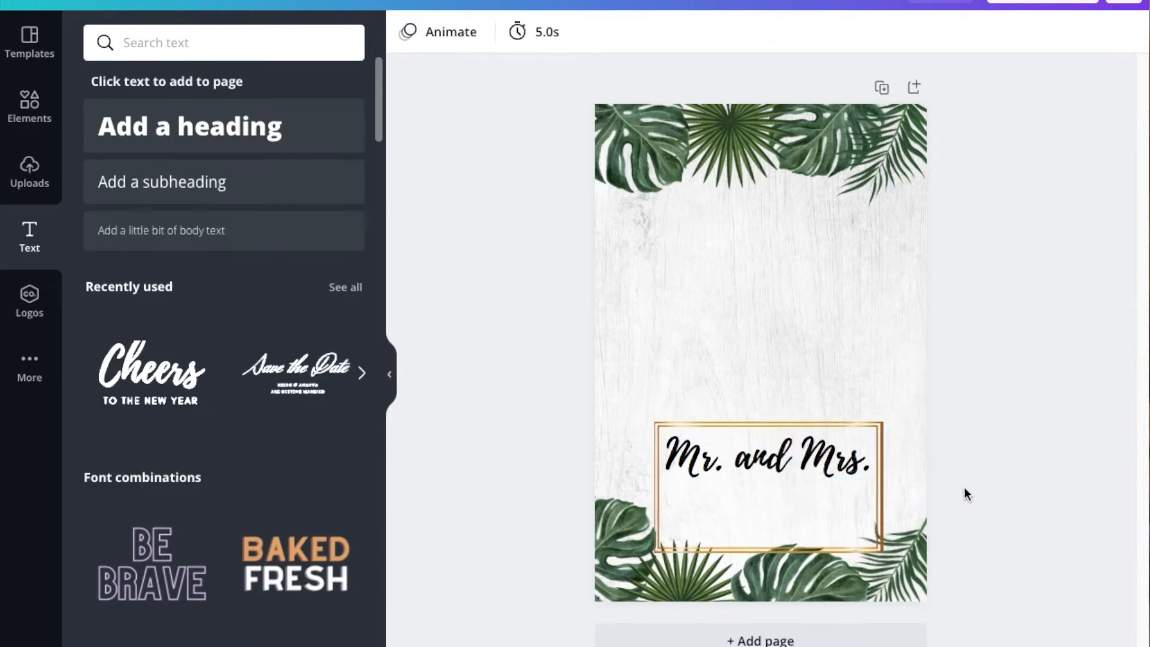
Give the "Mr. and Mrs." heading white lettering with a strong, soft shadow effect.
{"action": "left_click", "coordinate": [765, 456]}
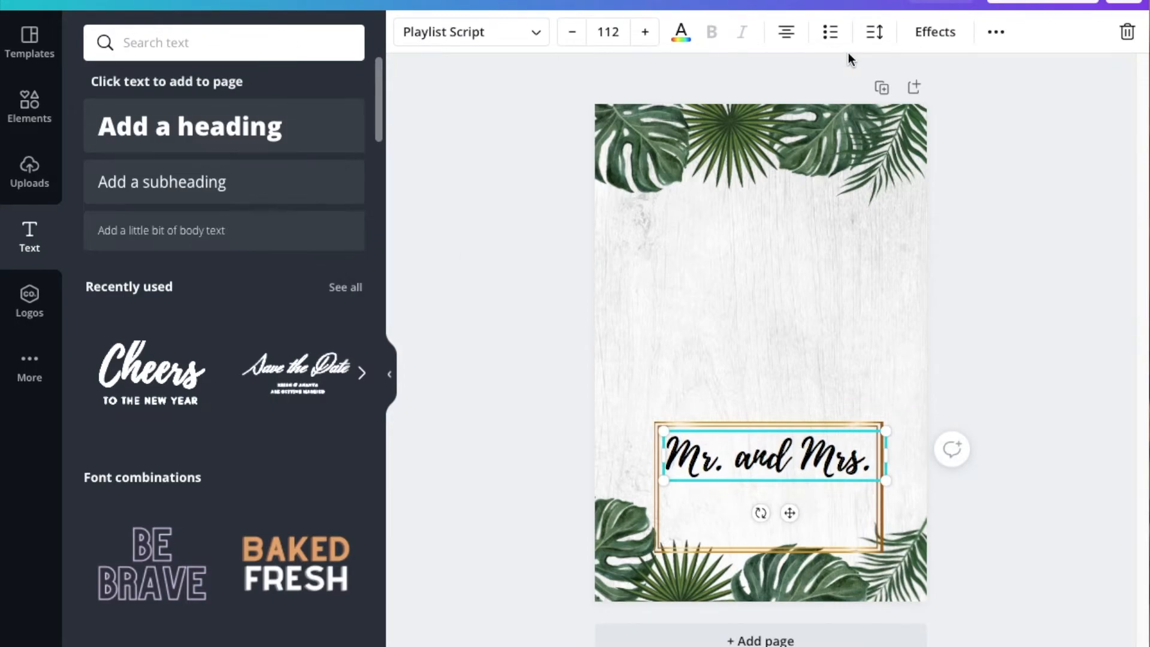
{"action": "left_click", "coordinate": [919, 33]}
{"action": "left_click", "coordinate": [211, 401]}
{"action": "left_click_drag", "start_coordinate": [228, 499], "coordinate": [407, 493]}
{"action": "left_click", "coordinate": [1040, 378]}
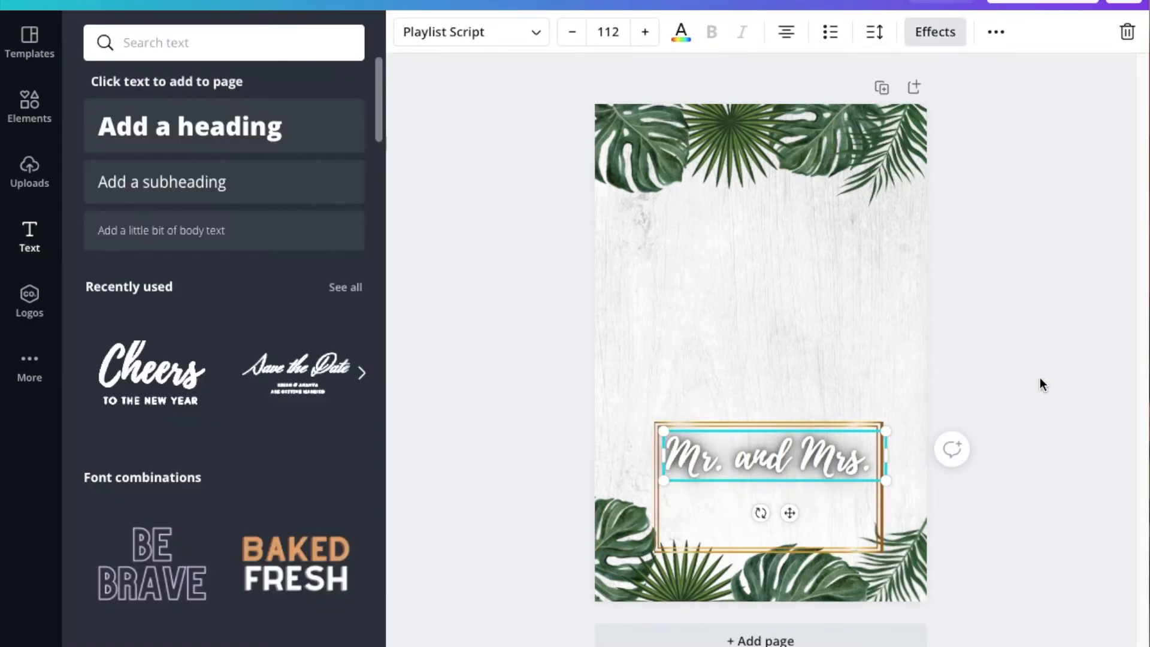
{"action": "left_click", "coordinate": [921, 366]}
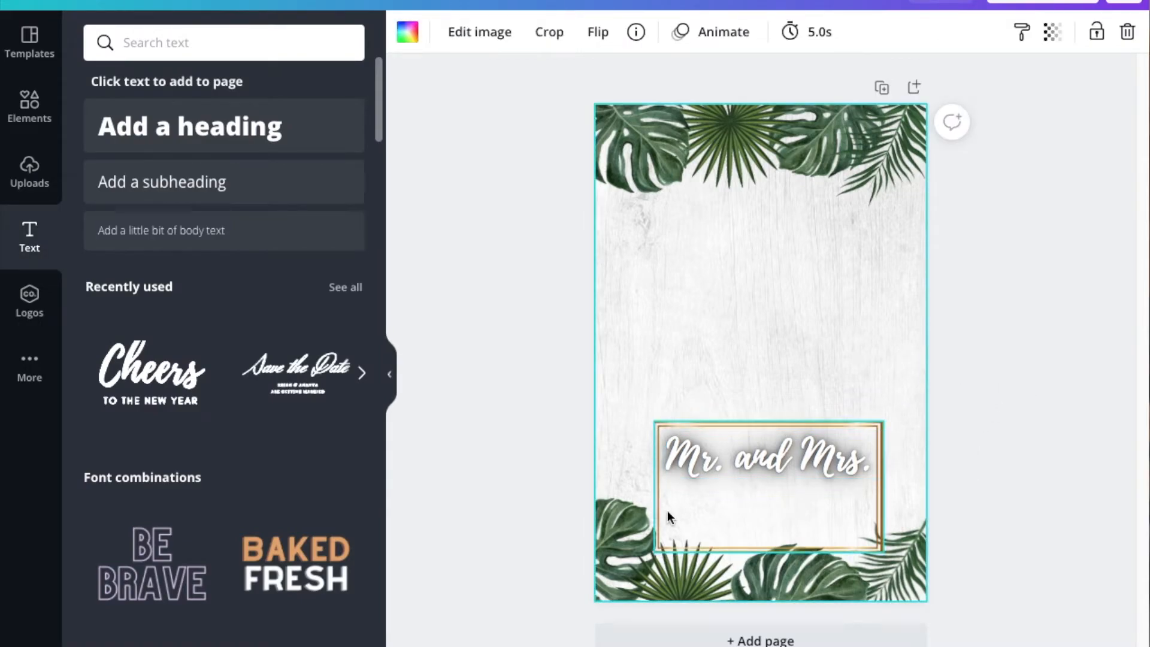
Add a subheading with the couple's surname in capitals and place it directly below "Mr. and Mrs." in the frame.
{"action": "left_click", "coordinate": [243, 195]}
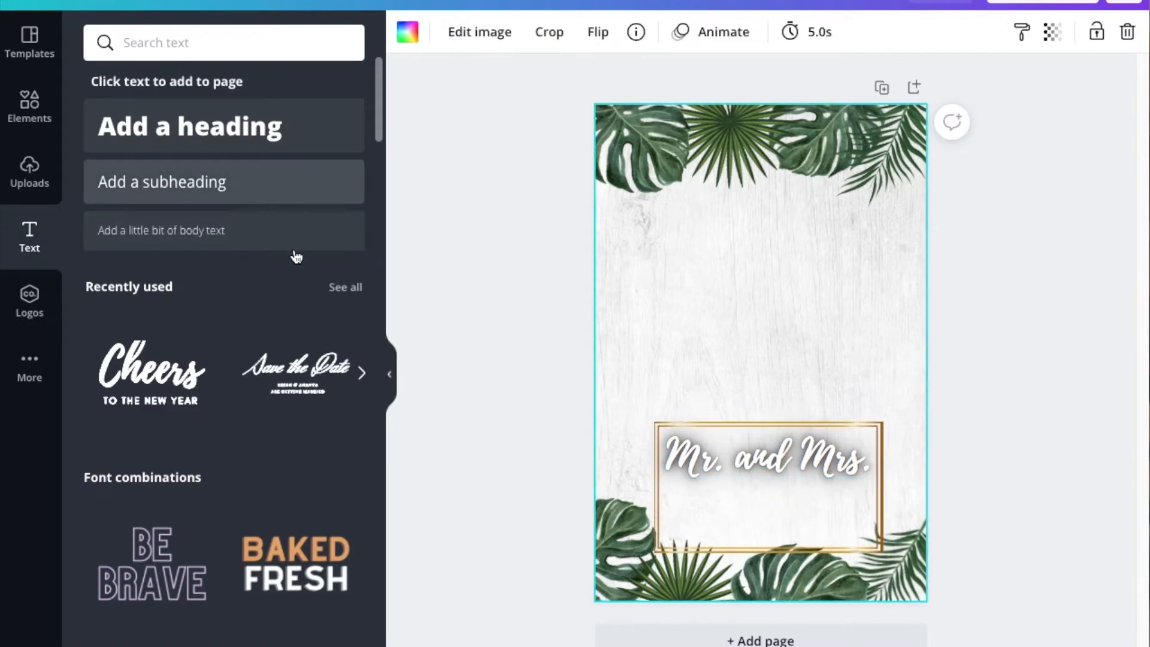
{"action": "type", "text": "hrri"}
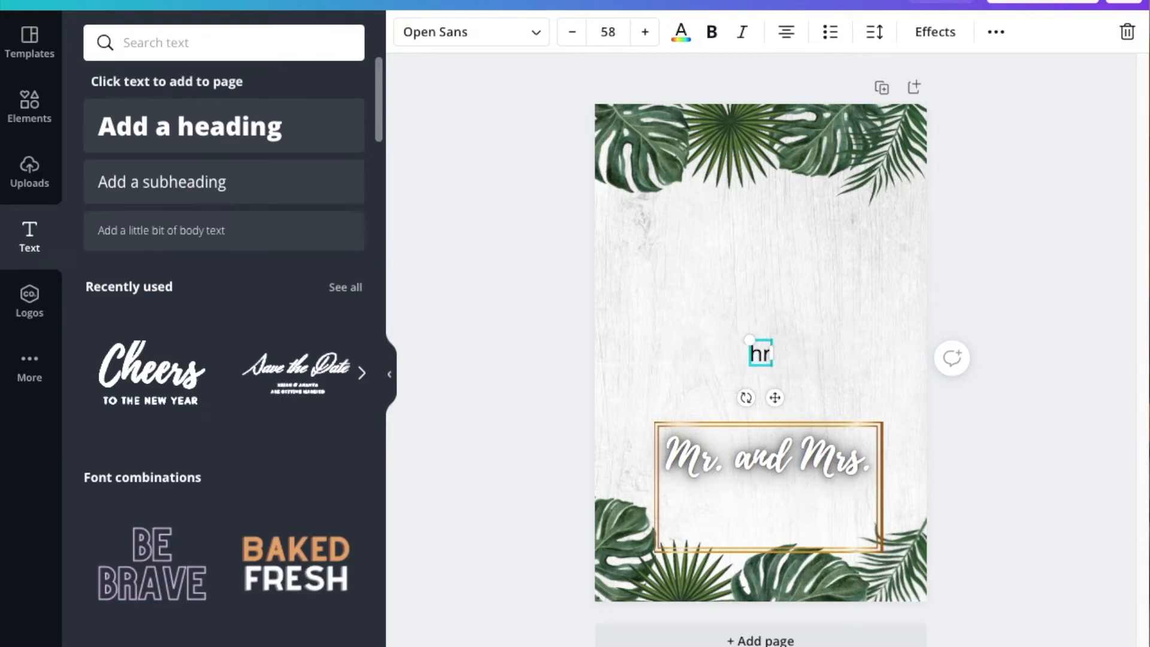
{"action": "key", "text": "BackSpace"}
{"action": "key", "text": "BackSpace"}
{"action": "key", "text": "BackSpace"}
{"action": "key", "text": "BackSpace"}
{"action": "type", "text": "HARRIS"}
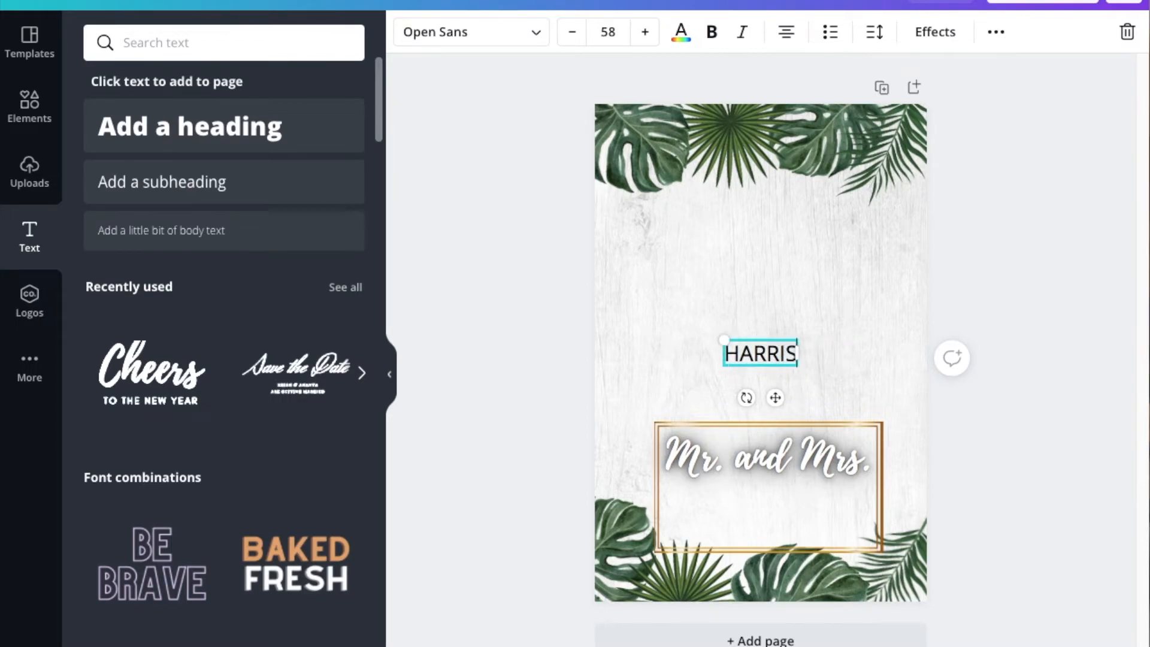
{"action": "left_click_drag", "start_coordinate": [777, 400], "coordinate": [781, 538]}
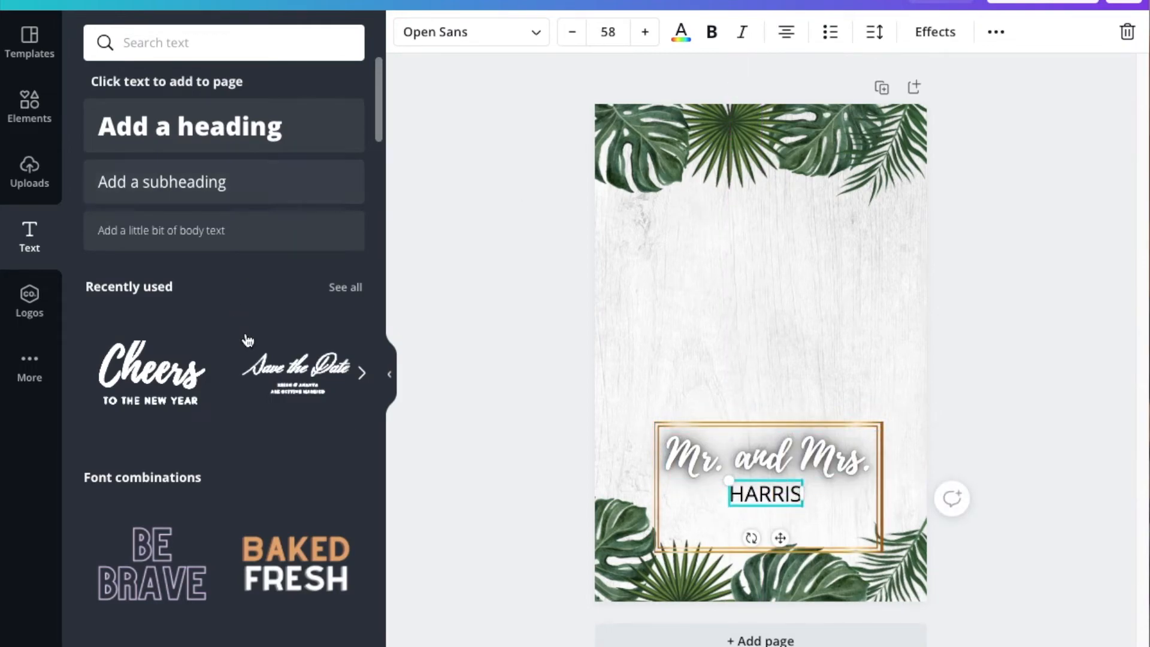
Set the surname's font to Abhaya Libre Regular and its letter spacing to 710.
{"action": "left_click", "coordinate": [537, 33]}
{"action": "left_click", "coordinate": [230, 195]}
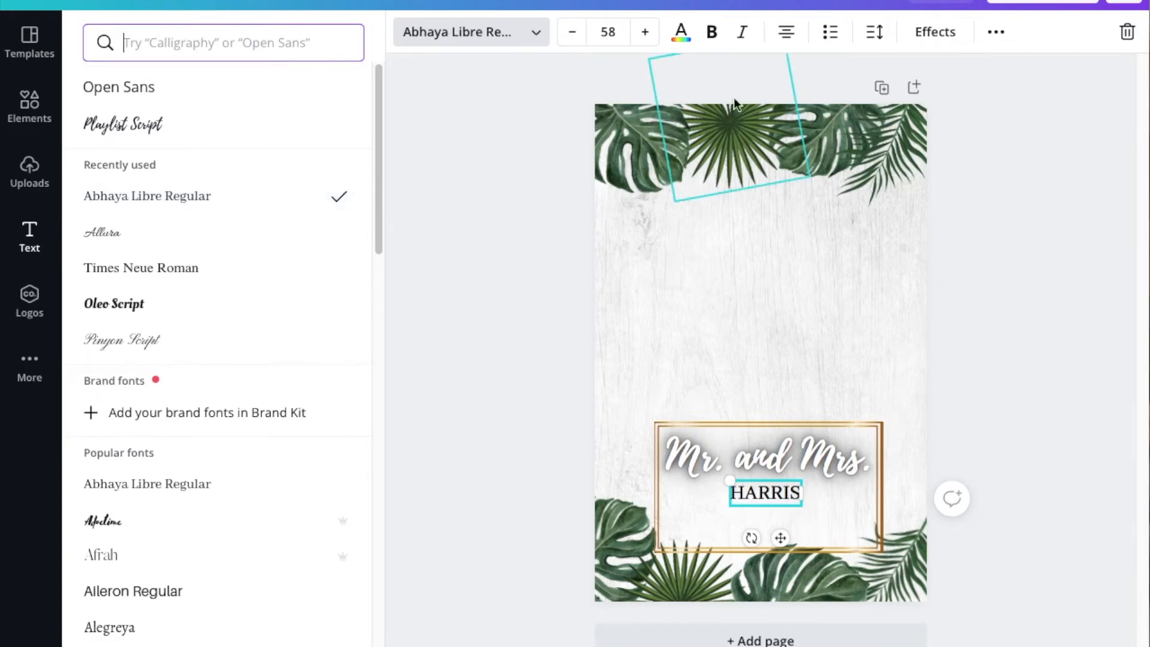
{"action": "left_click", "coordinate": [995, 32]}
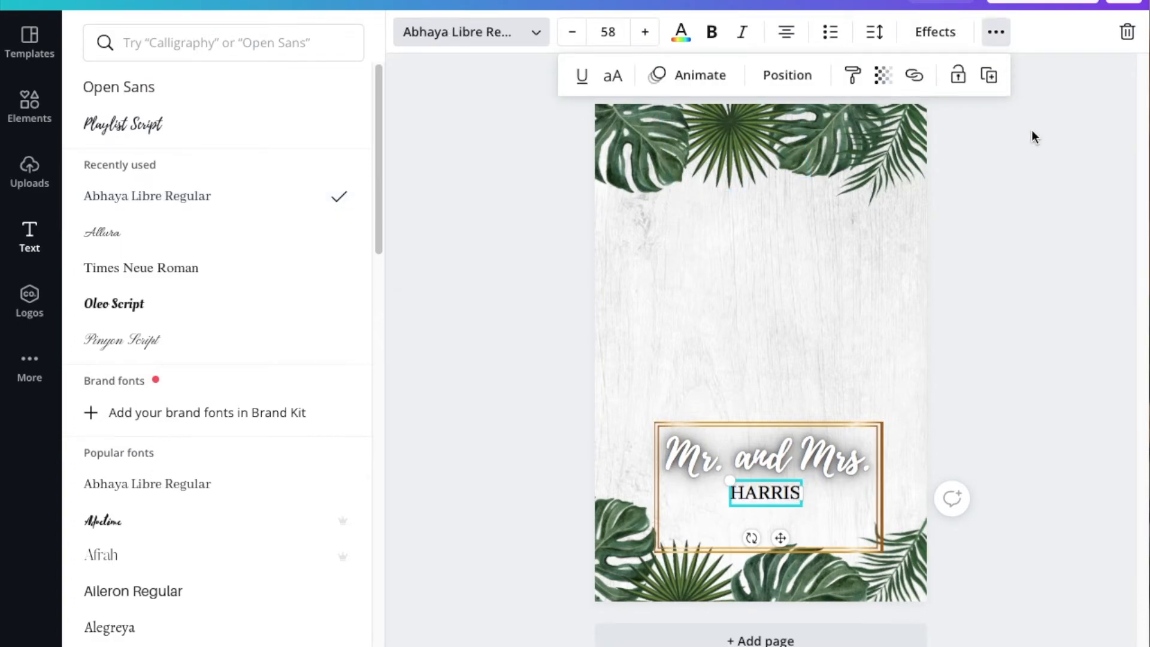
{"action": "left_click", "coordinate": [996, 32]}
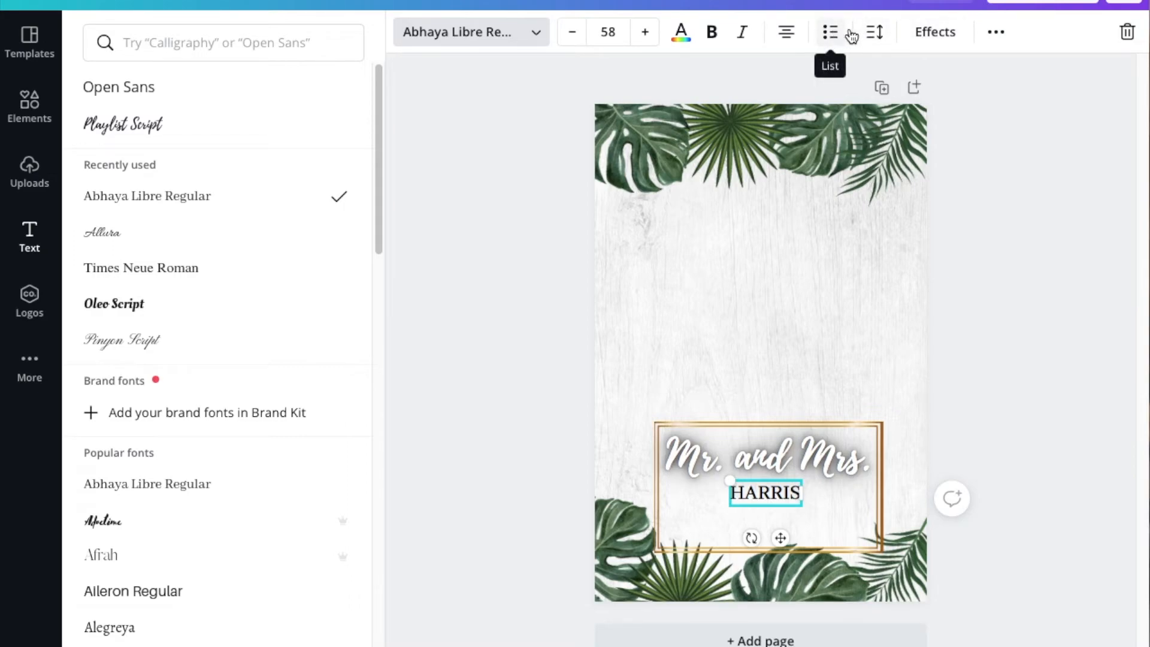
{"action": "left_click", "coordinate": [876, 33]}
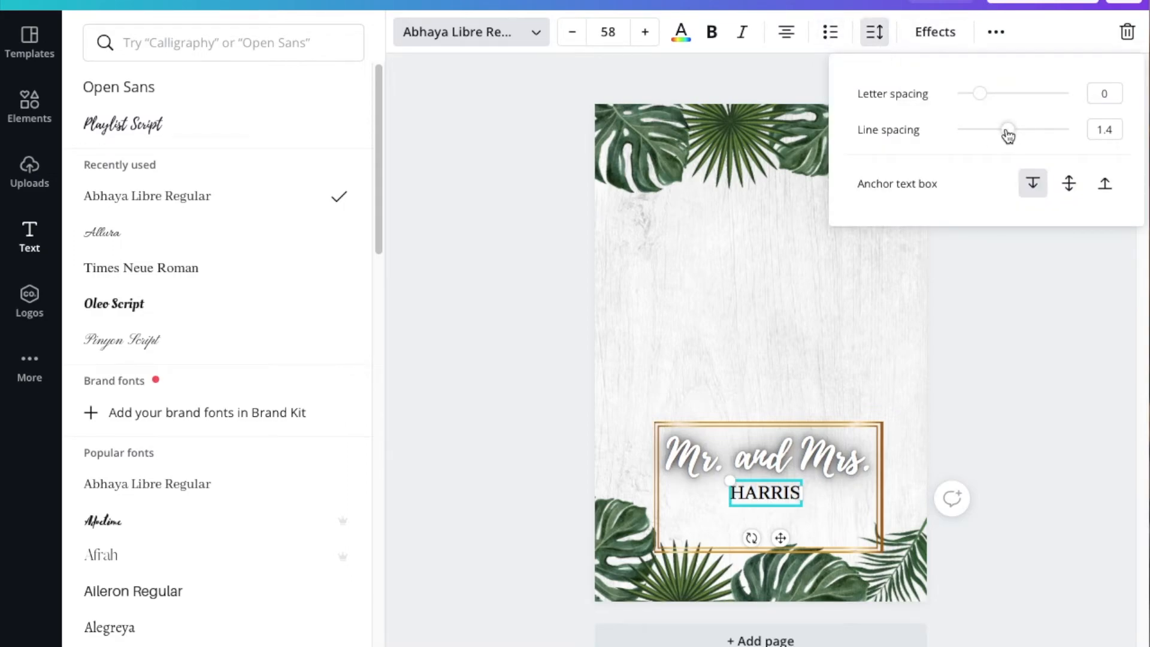
{"action": "left_click_drag", "start_coordinate": [994, 105], "coordinate": [1062, 103]}
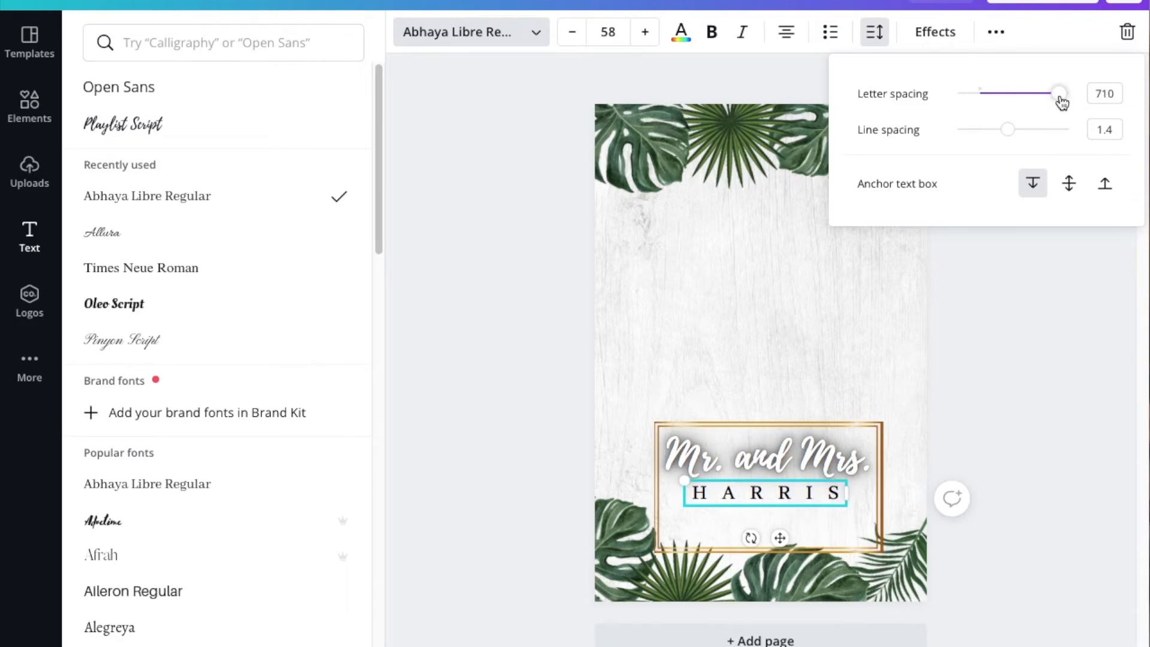
{"action": "left_click", "coordinate": [1011, 292]}
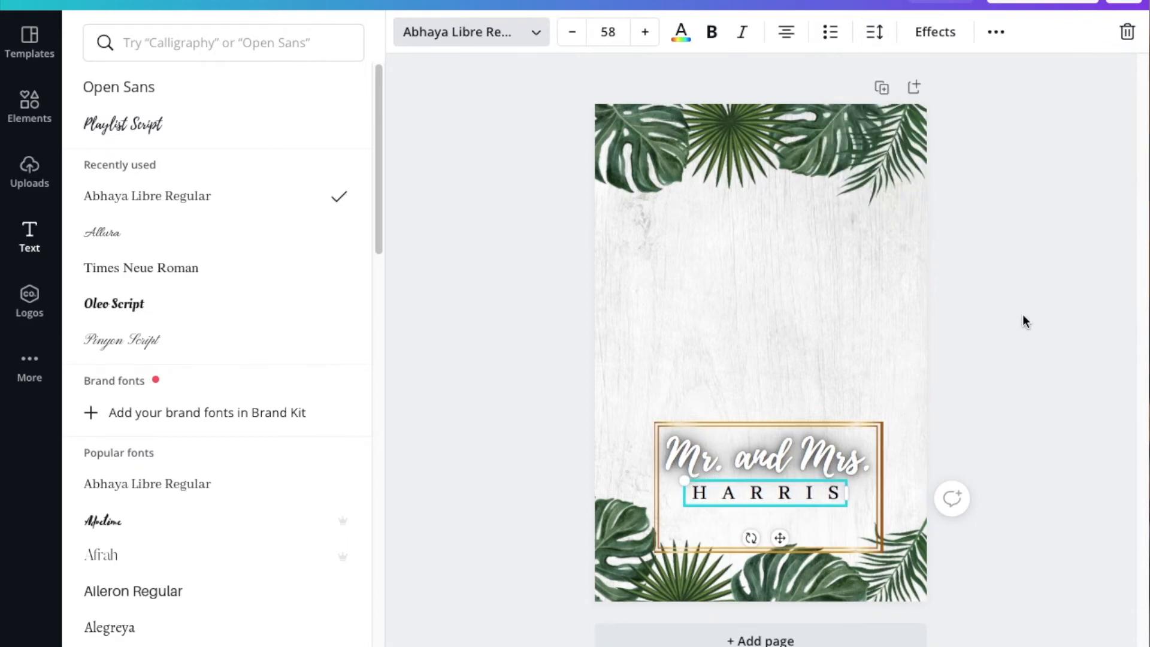
{"action": "left_click", "coordinate": [950, 347]}
{"action": "left_click", "coordinate": [869, 336]}
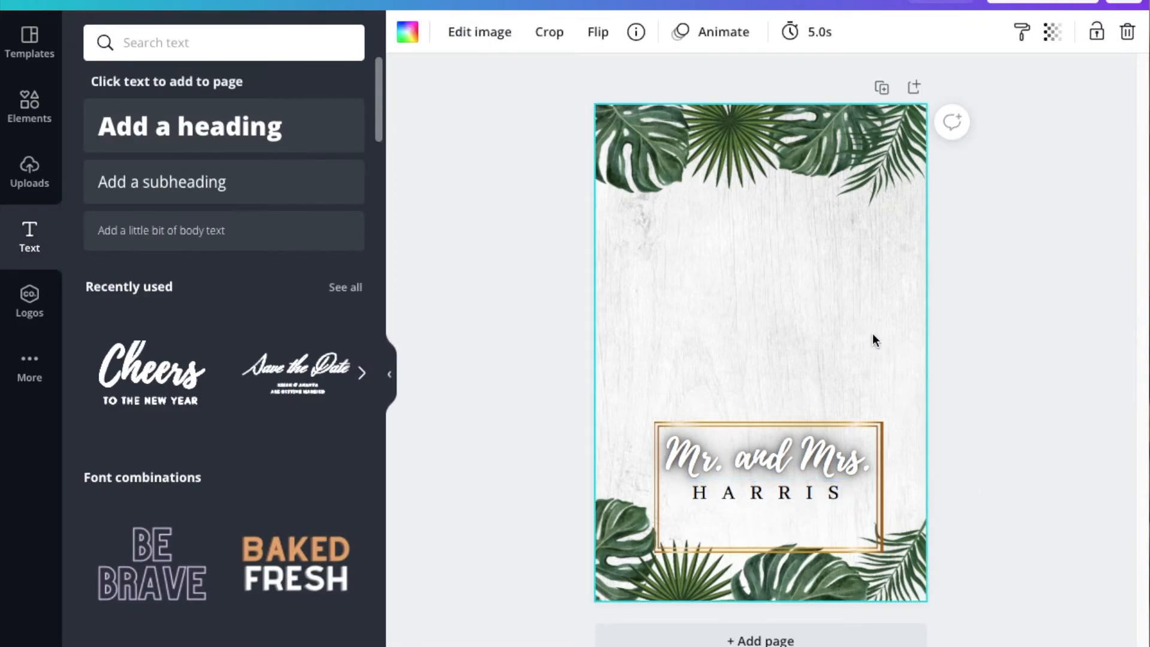
{"action": "left_click", "coordinate": [1058, 356]}
Increase the surname's font size to 68 and reduce its letter spacing to 510.
{"action": "left_click", "coordinate": [793, 492]}
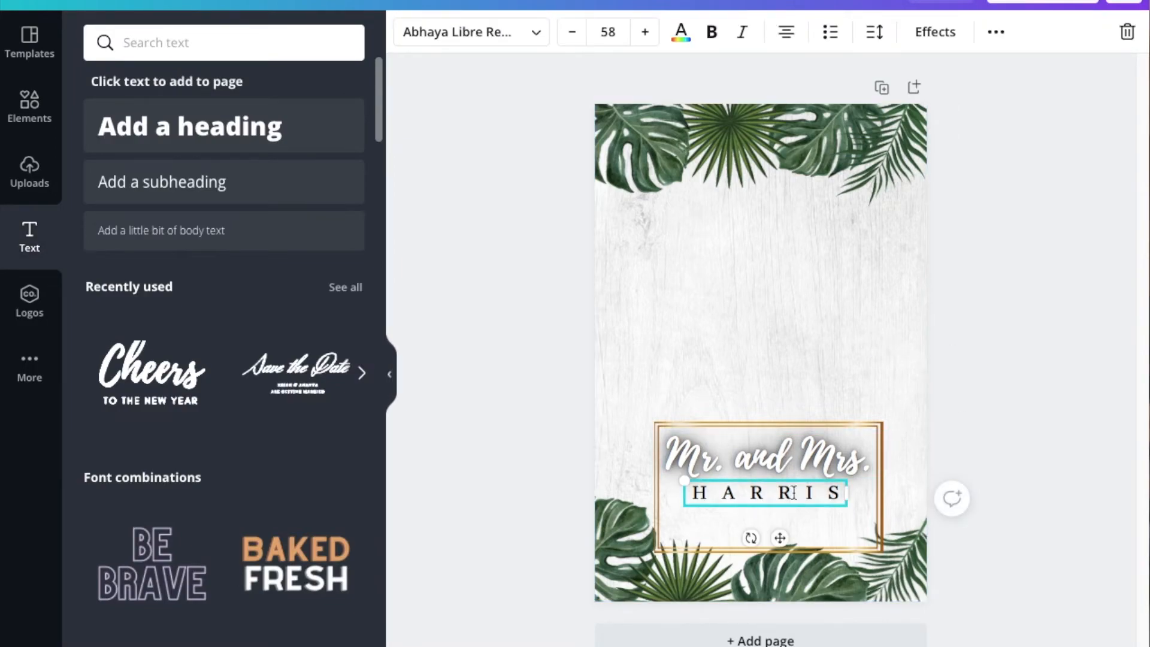
{"action": "left_click", "coordinate": [646, 33]}
{"action": "left_click", "coordinate": [647, 33]}
{"action": "left_click", "coordinate": [647, 33]}
{"action": "left_click", "coordinate": [646, 34]}
{"action": "left_click", "coordinate": [646, 34]}
{"action": "left_click", "coordinate": [645, 34]}
{"action": "left_click", "coordinate": [646, 35]}
{"action": "left_click", "coordinate": [645, 35]}
{"action": "left_click", "coordinate": [645, 35]}
{"action": "left_click", "coordinate": [645, 35]}
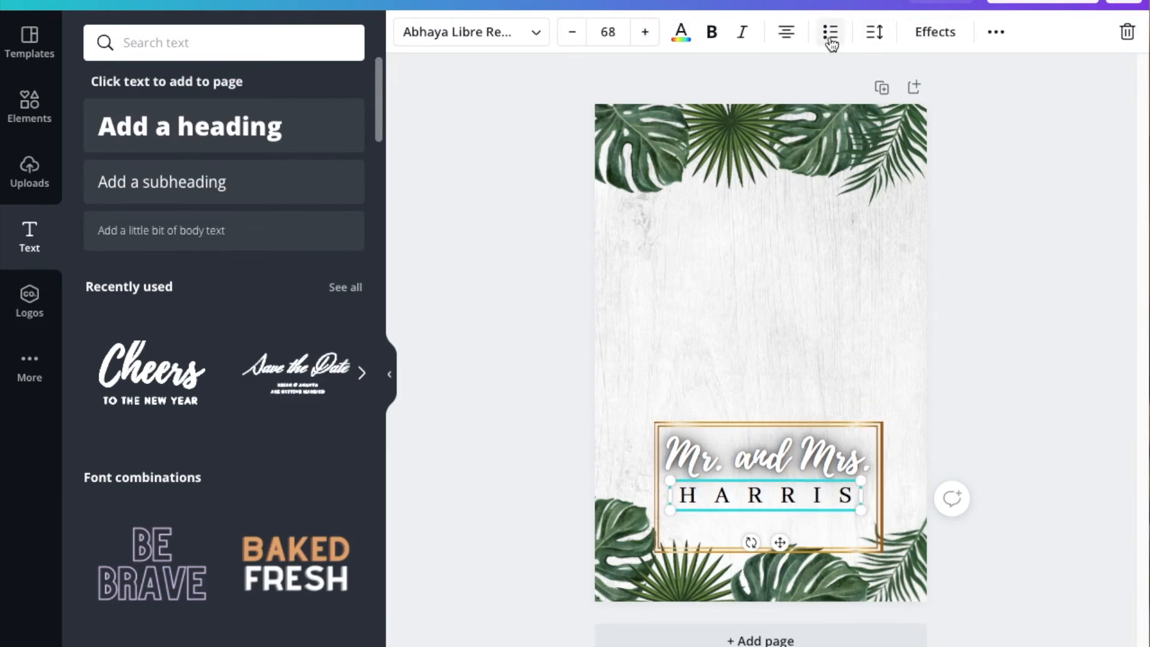
{"action": "left_click", "coordinate": [875, 32]}
{"action": "left_click_drag", "start_coordinate": [1054, 99], "coordinate": [1036, 100]}
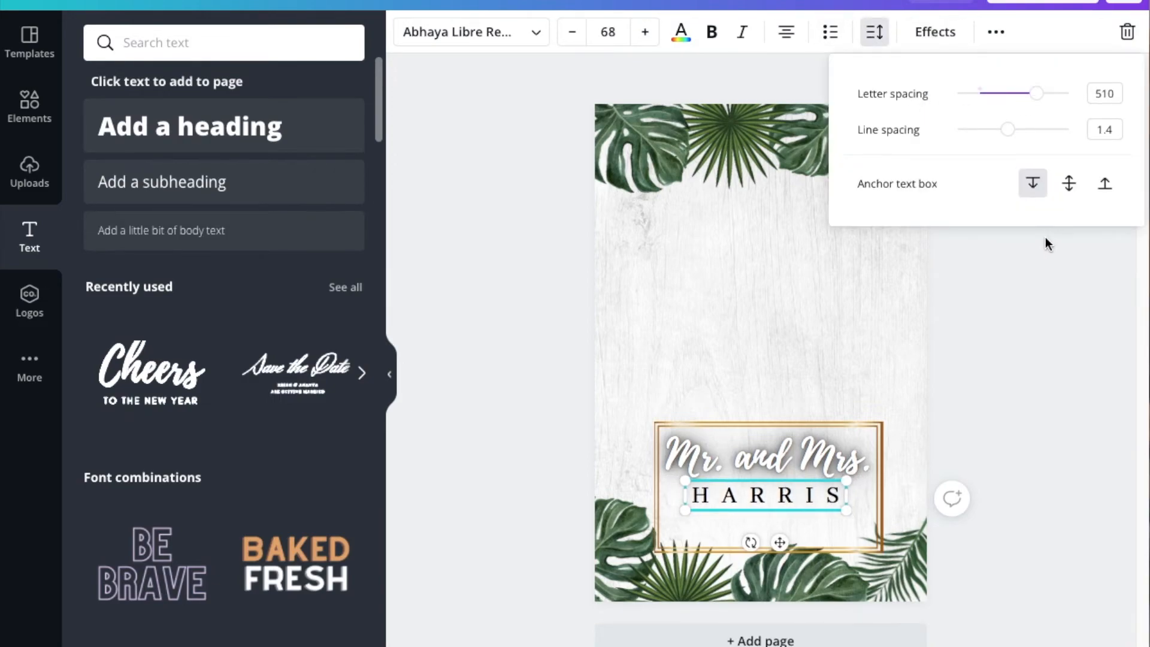
{"action": "key", "text": "Escape"}
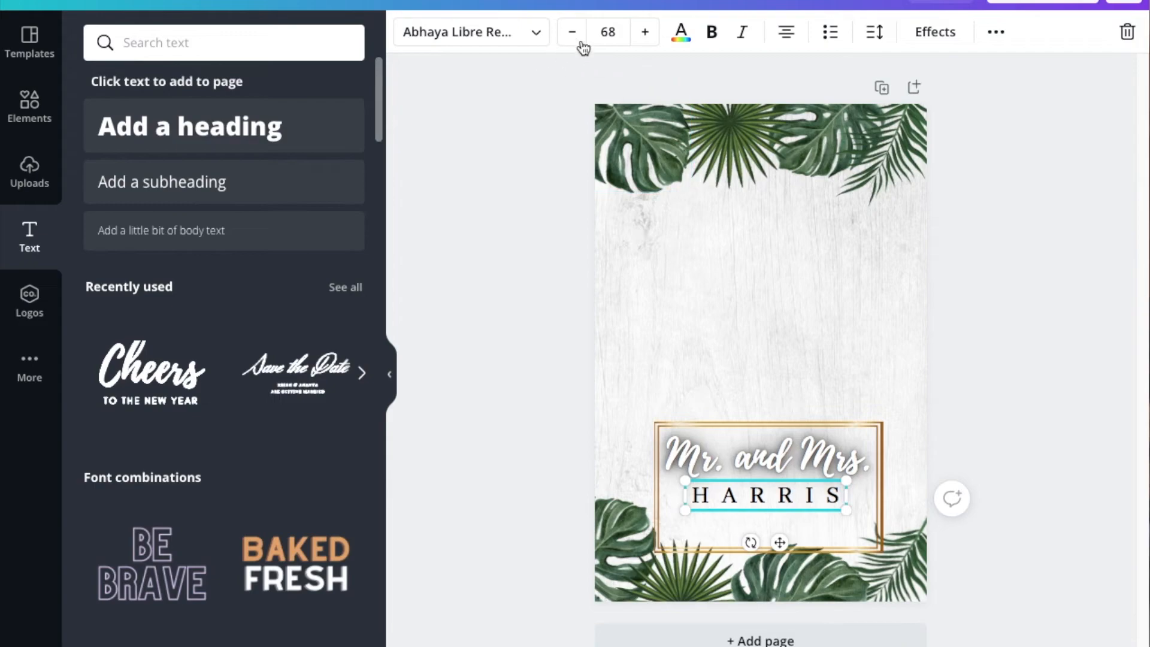
Colour the surname with the medium green from the monstera leaf's photo colours.
{"action": "left_click", "coordinate": [682, 32]}
{"action": "left_click", "coordinate": [291, 353]}
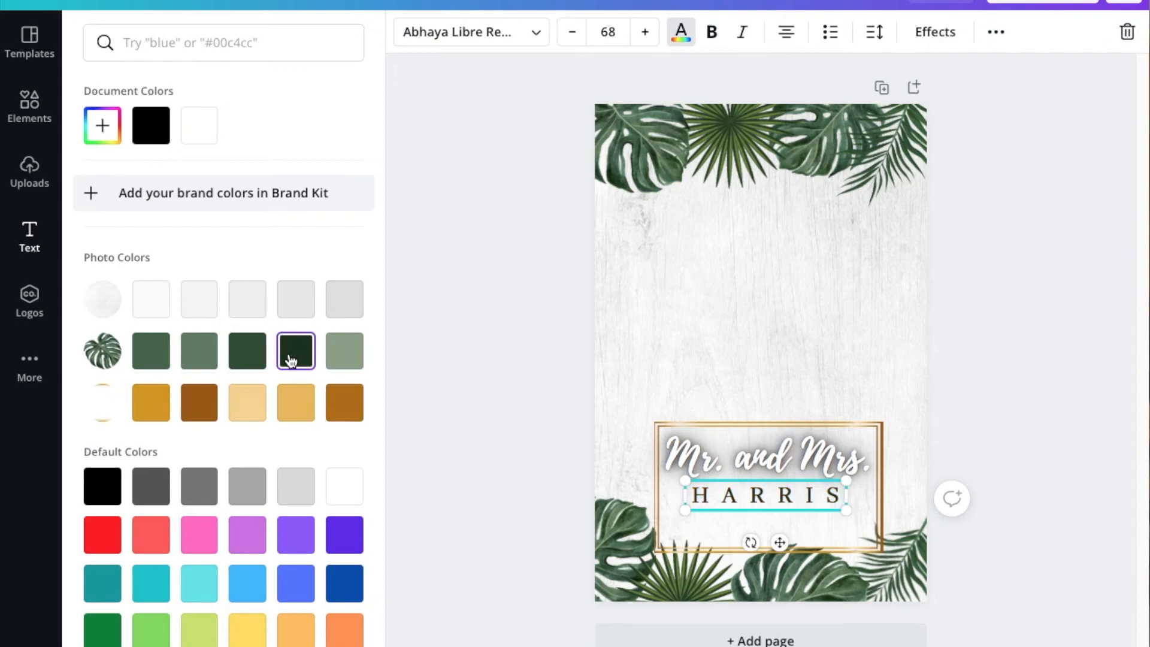
{"action": "left_click", "coordinate": [149, 366]}
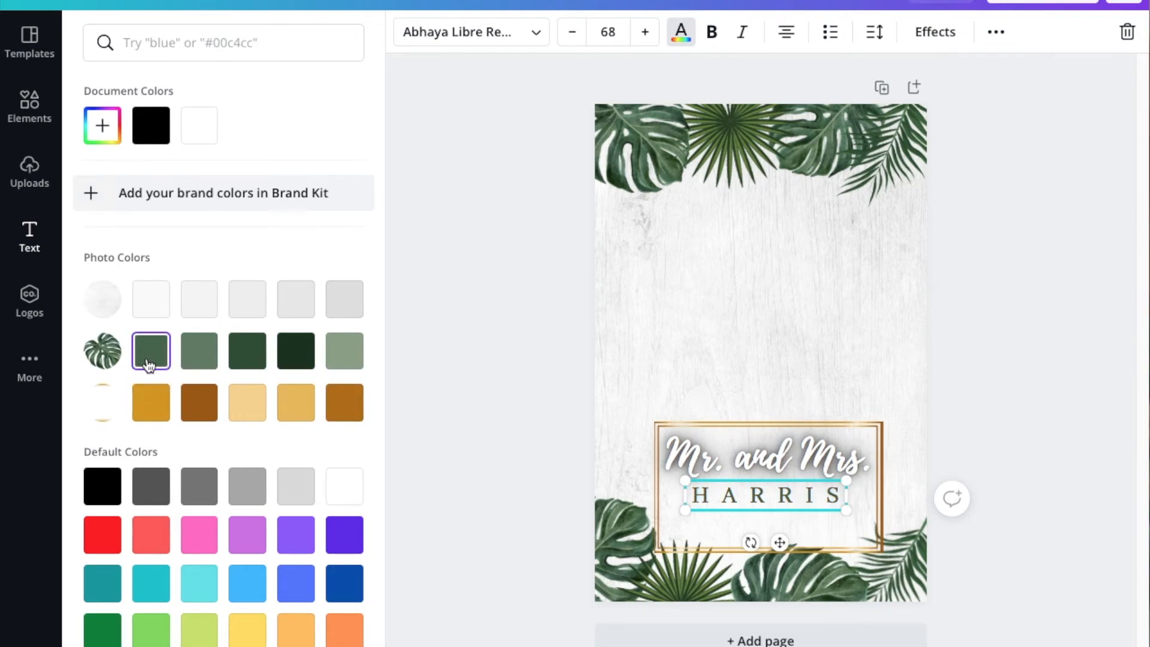
{"action": "left_click", "coordinate": [446, 394]}
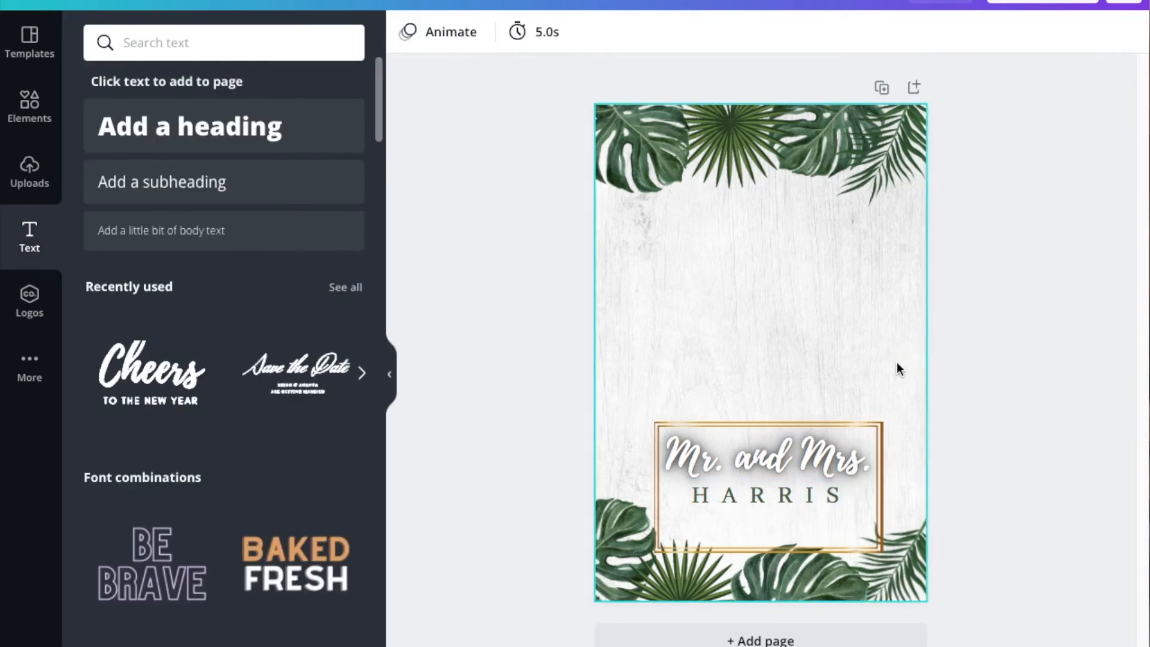
Tighten the surname's letter spacing to 422.
{"action": "left_click", "coordinate": [832, 495]}
{"action": "left_click", "coordinate": [873, 32]}
{"action": "left_click_drag", "start_coordinate": [1037, 93], "coordinate": [1027, 96]}
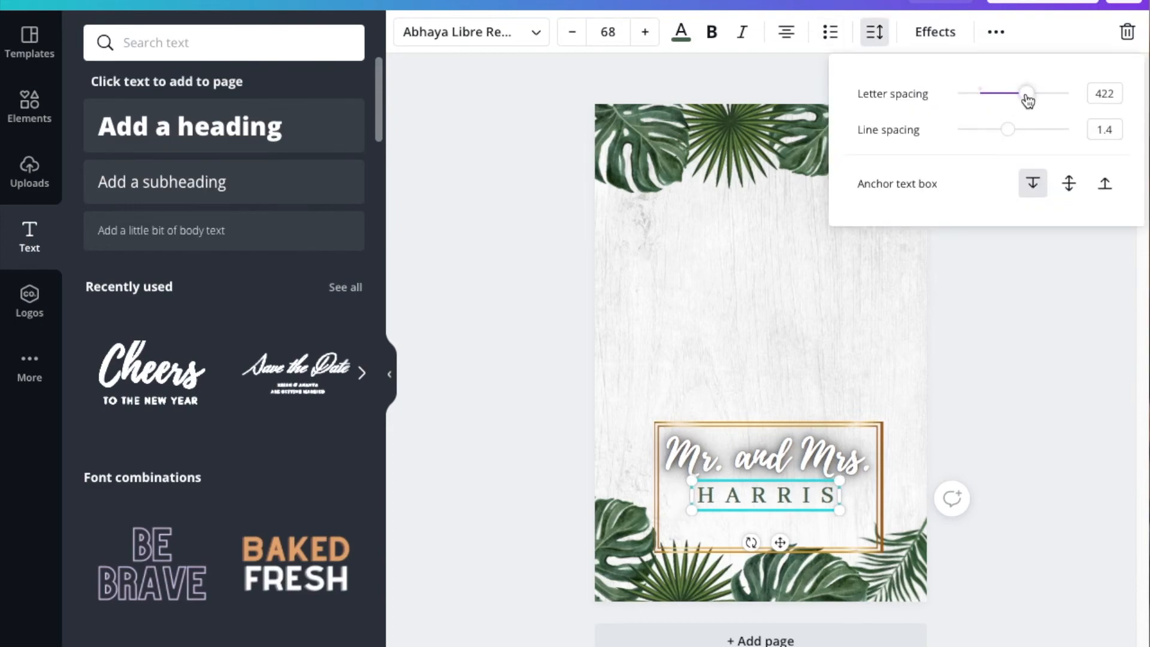
{"action": "left_click", "coordinate": [1022, 322]}
Add a body text line reading "07. 25. 2023" and place it slightly below the surname inside the frame.
{"action": "left_click", "coordinate": [264, 232]}
{"action": "key", "text": "BackSpace"}
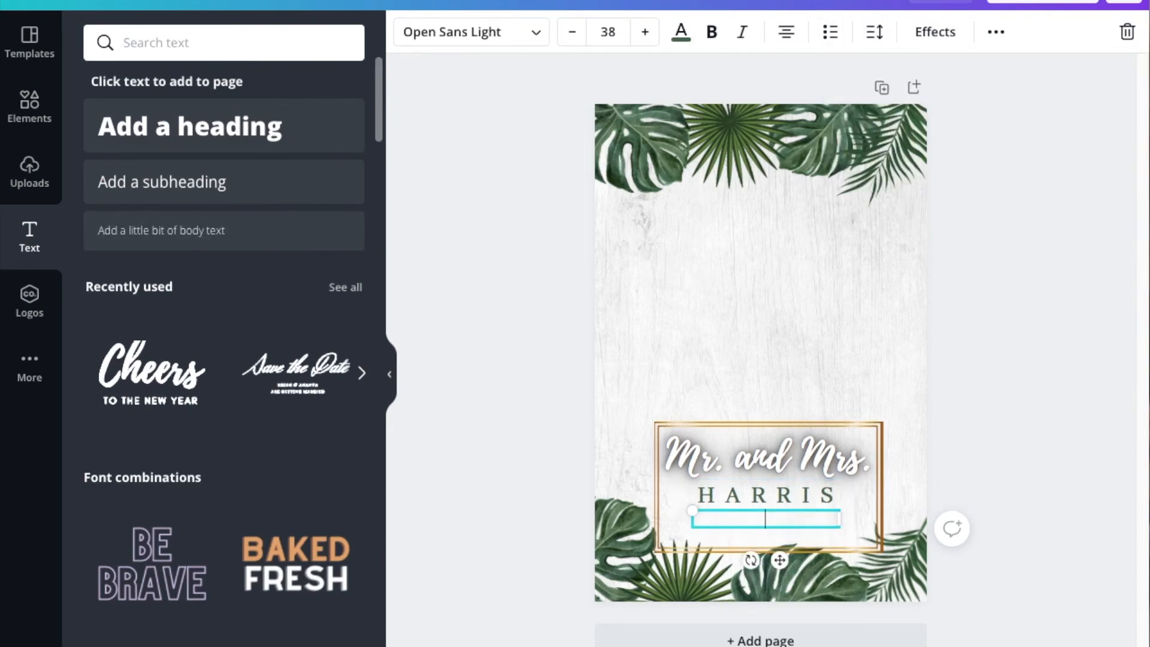
{"action": "type", "text": "07. 25. 2023"}
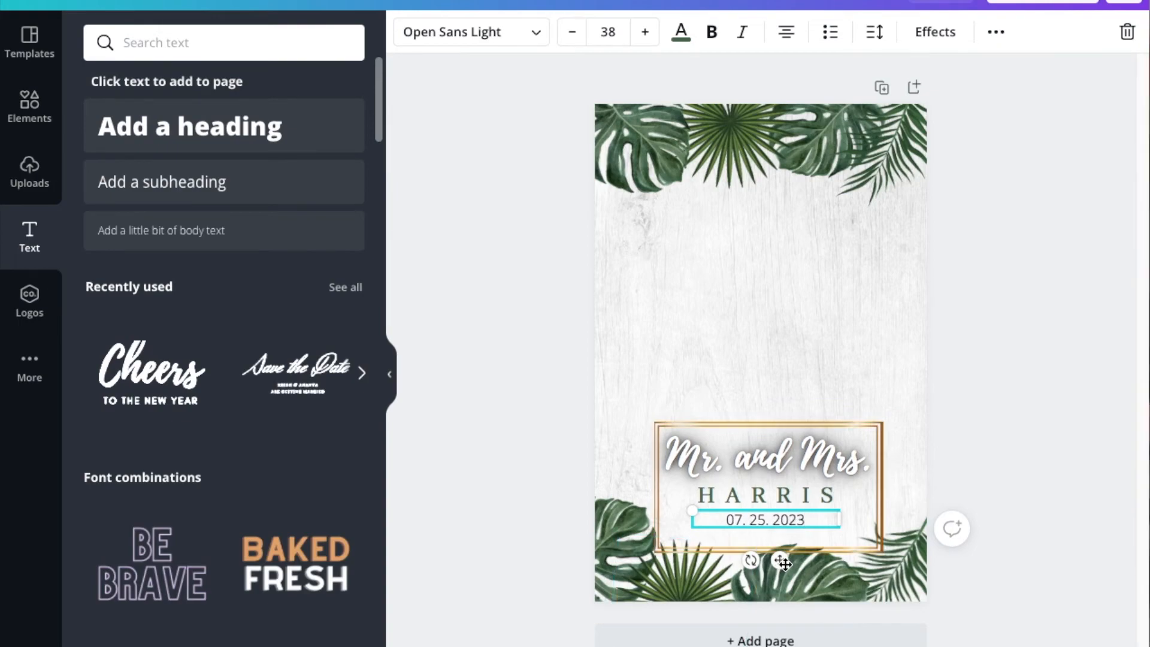
{"action": "left_click_drag", "start_coordinate": [785, 563], "coordinate": [784, 569]}
Set the date line's font size to 42 and its font to Abhaya Libre Regular.
{"action": "left_click", "coordinate": [641, 32]}
{"action": "left_click", "coordinate": [641, 31]}
{"action": "left_click", "coordinate": [641, 32]}
{"action": "left_click", "coordinate": [641, 31]}
{"action": "left_click", "coordinate": [574, 31]}
{"action": "left_click", "coordinate": [574, 32]}
{"action": "left_click", "coordinate": [535, 33]}
{"action": "left_click", "coordinate": [179, 268]}
{"action": "left_click", "coordinate": [190, 96]}
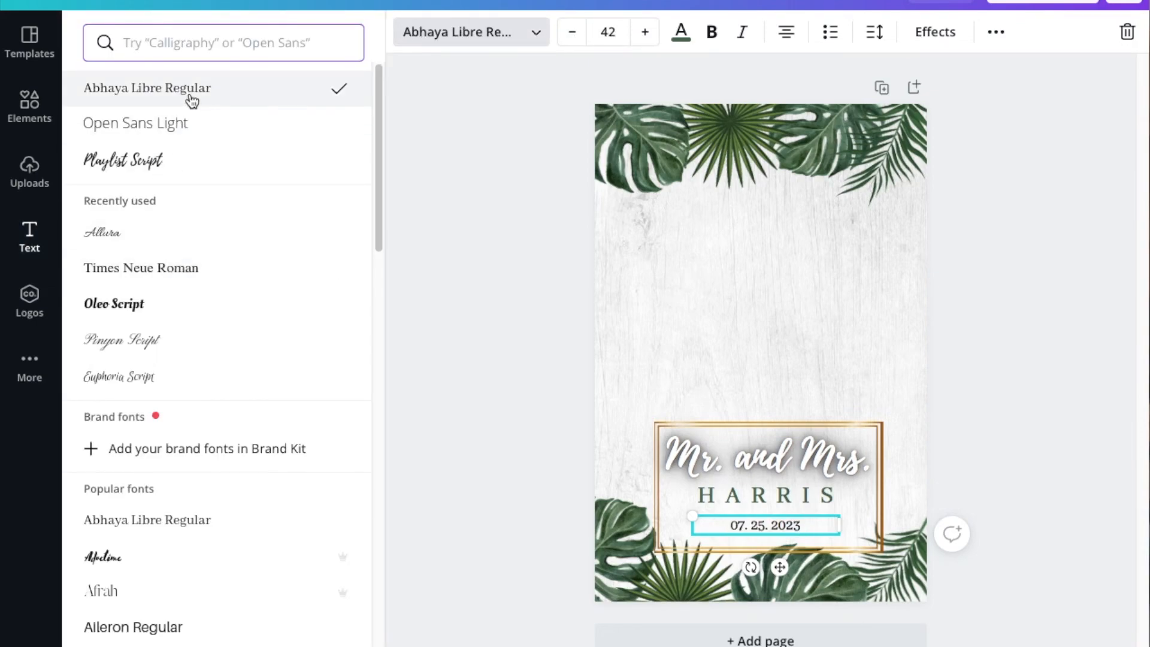
Format the date line as a bulleted list and widen its letter spacing.
{"action": "left_click", "coordinate": [829, 32]}
{"action": "left_click", "coordinate": [875, 32]}
{"action": "left_click_drag", "start_coordinate": [980, 93], "coordinate": [1003, 96]}
{"action": "left_click", "coordinate": [726, 539]}
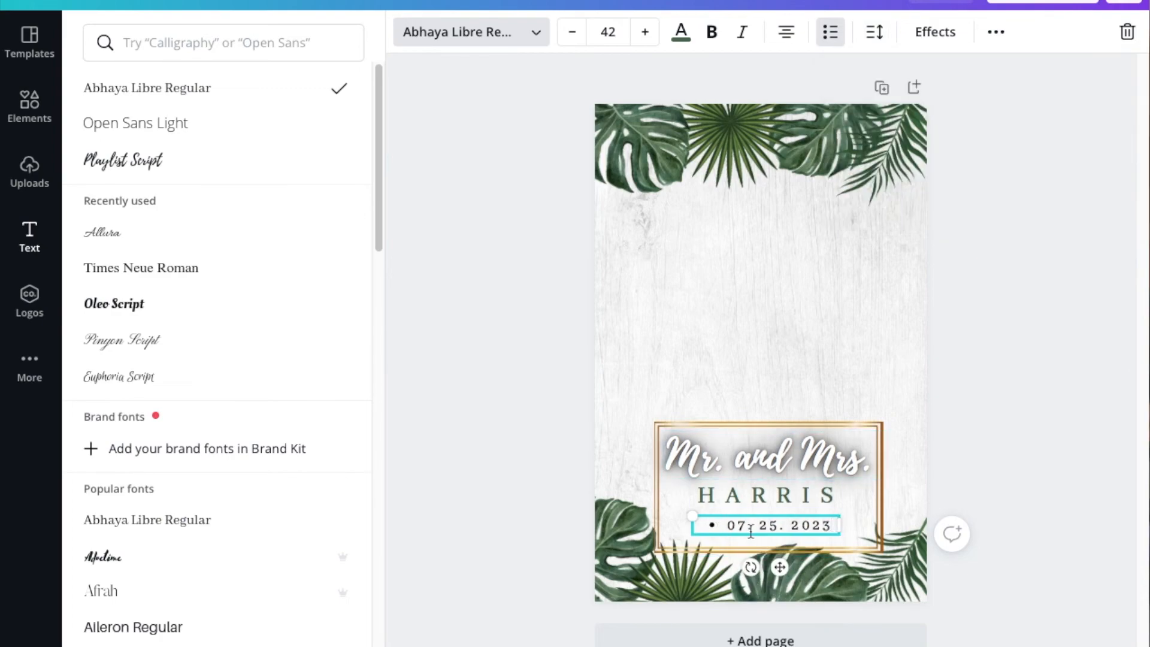
Remove the bullet from the date line, widen its text box and center it below the surname inside the gold frame.
{"action": "key", "text": "BackSpace"}
{"action": "left_click_drag", "start_coordinate": [842, 527], "coordinate": [878, 527]}
{"action": "left_click_drag", "start_coordinate": [797, 570], "coordinate": [783, 572]}
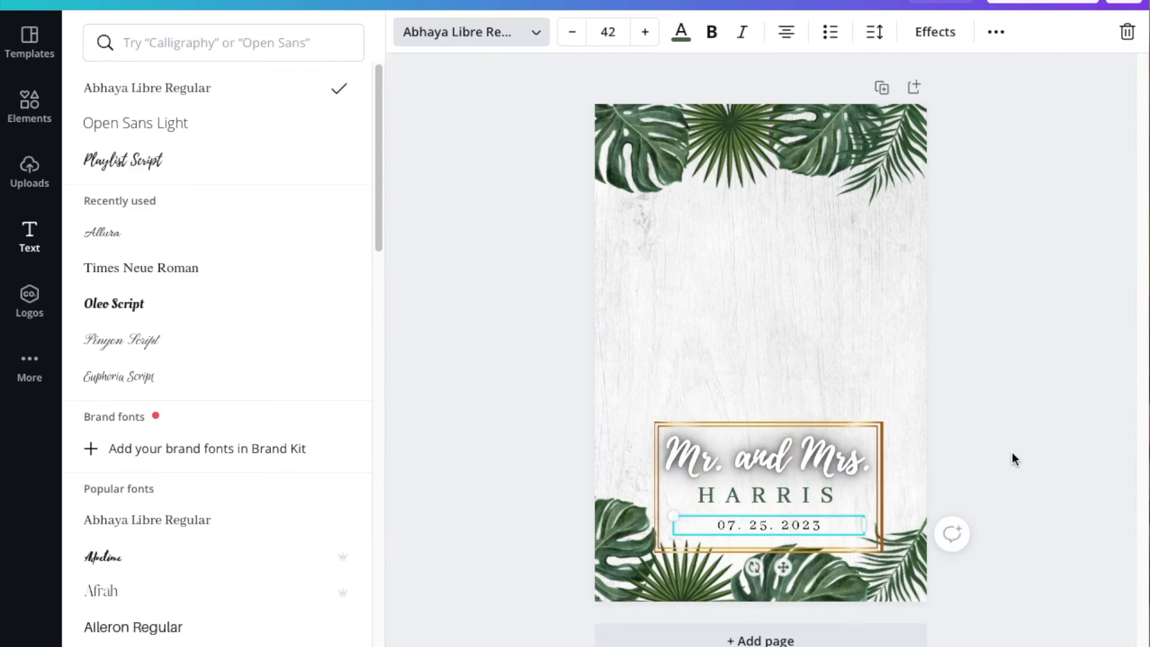
{"action": "left_click", "coordinate": [1012, 455]}
{"action": "left_click", "coordinate": [1007, 444]}
Nudge the surname and the "Mr. and Mrs." title slightly down, closer to the date line inside the gold frame.
{"action": "left_click", "coordinate": [815, 460]}
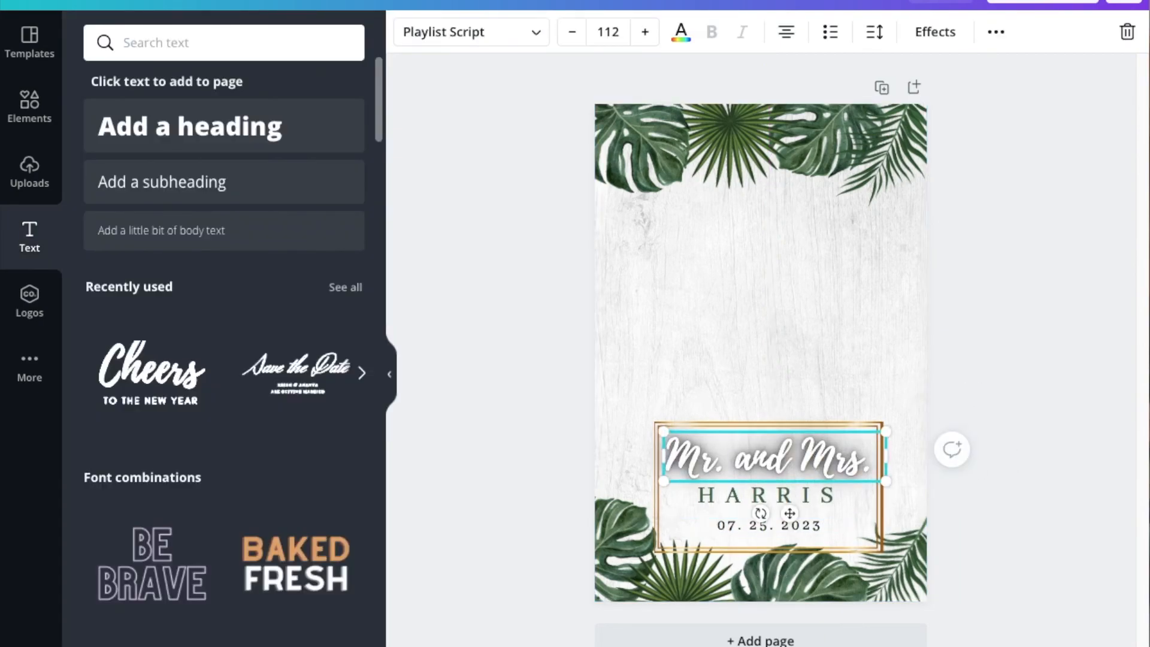
{"action": "left_click", "coordinate": [1037, 451]}
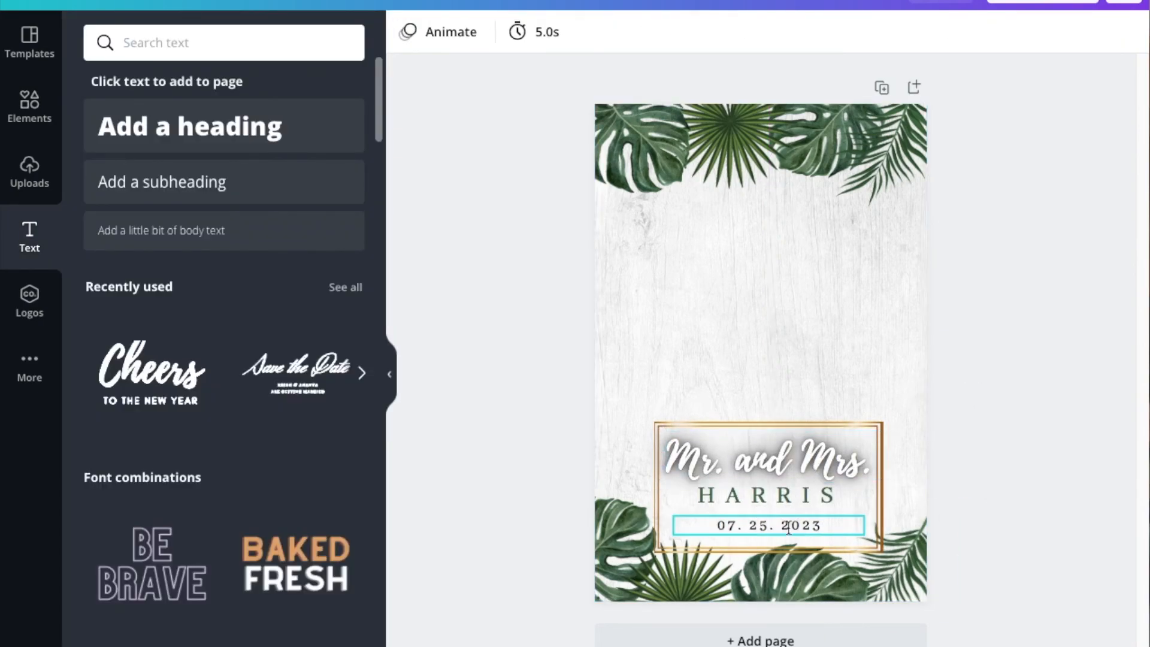
{"action": "left_click", "coordinate": [803, 505]}
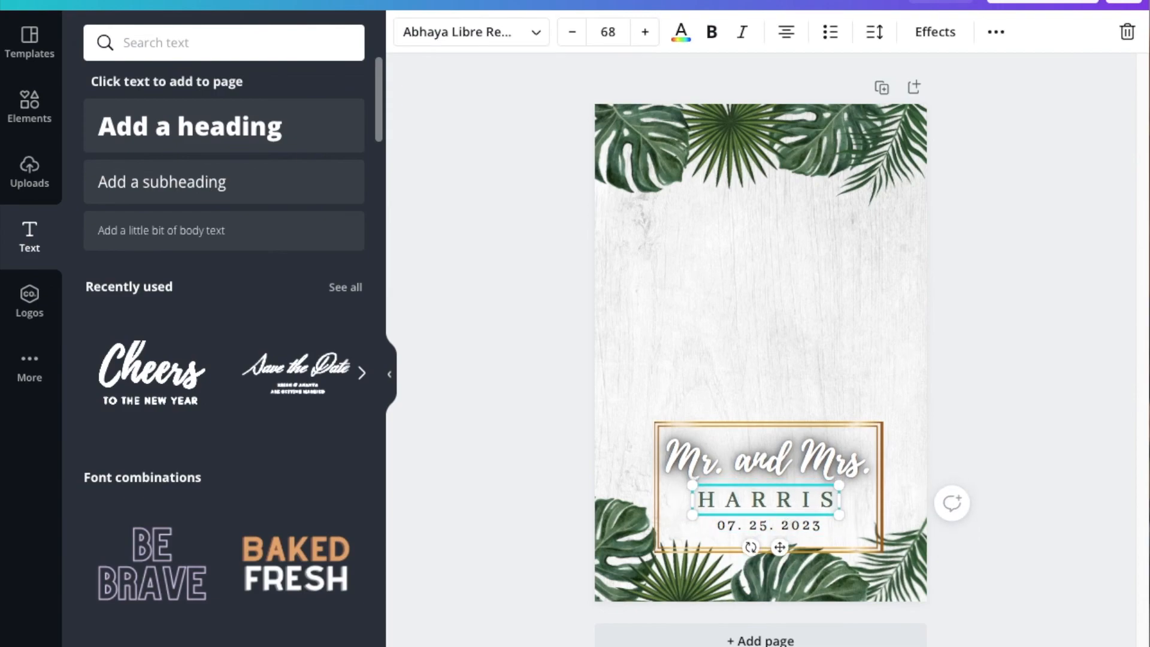
{"action": "left_click", "coordinate": [801, 467]}
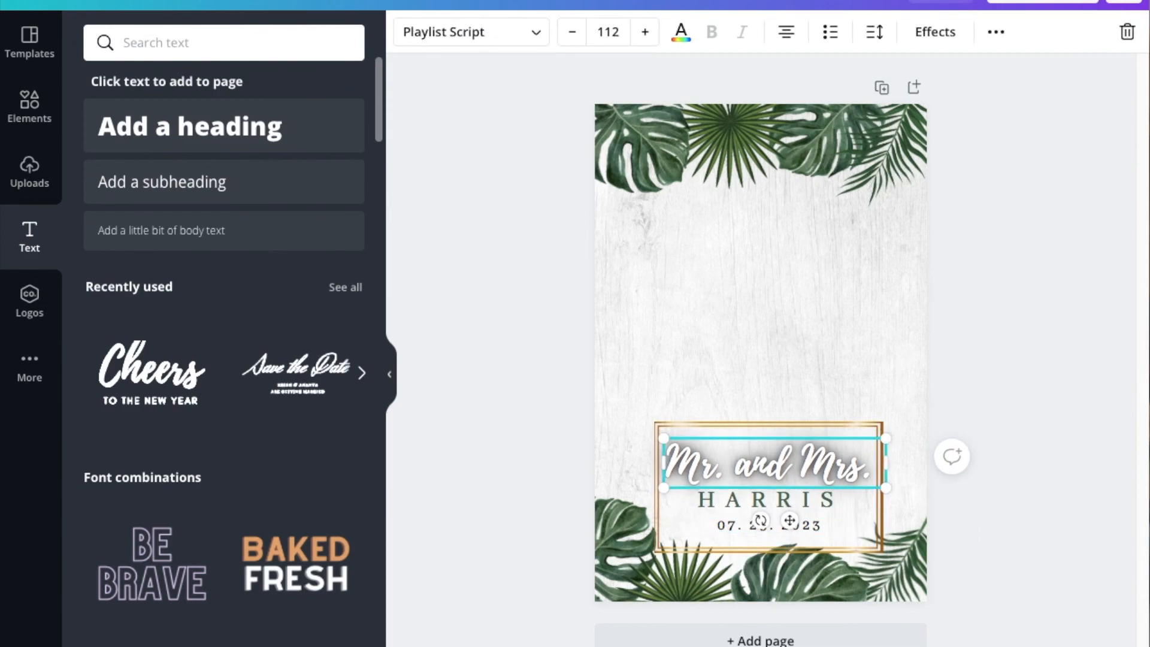
{"action": "left_click", "coordinate": [1035, 484]}
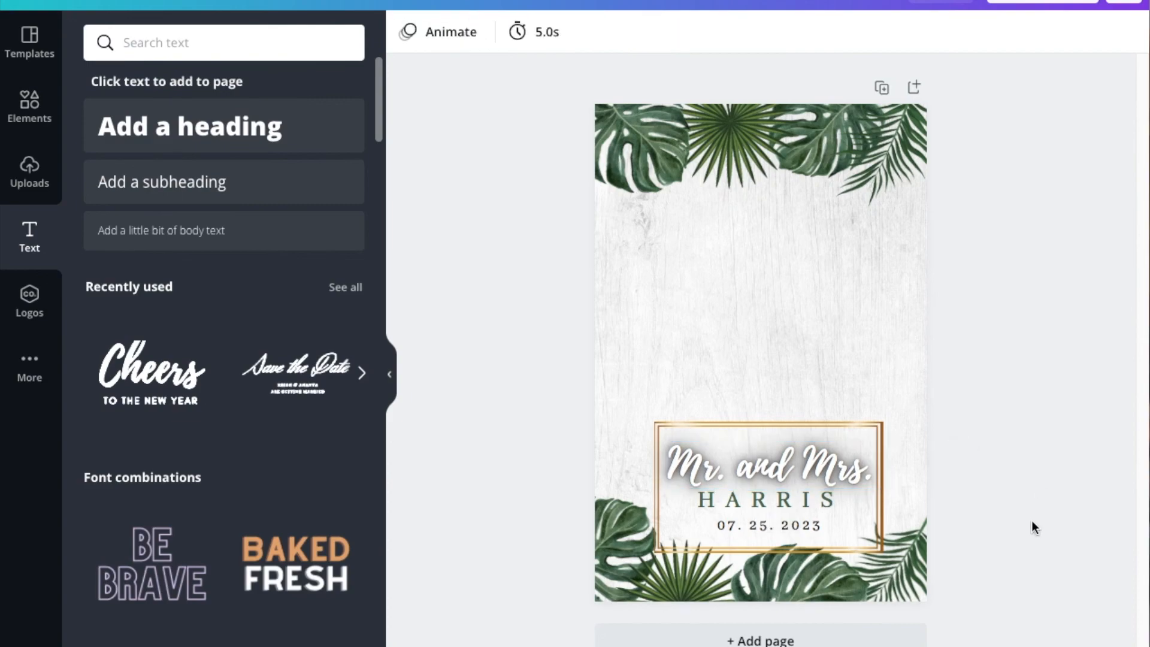